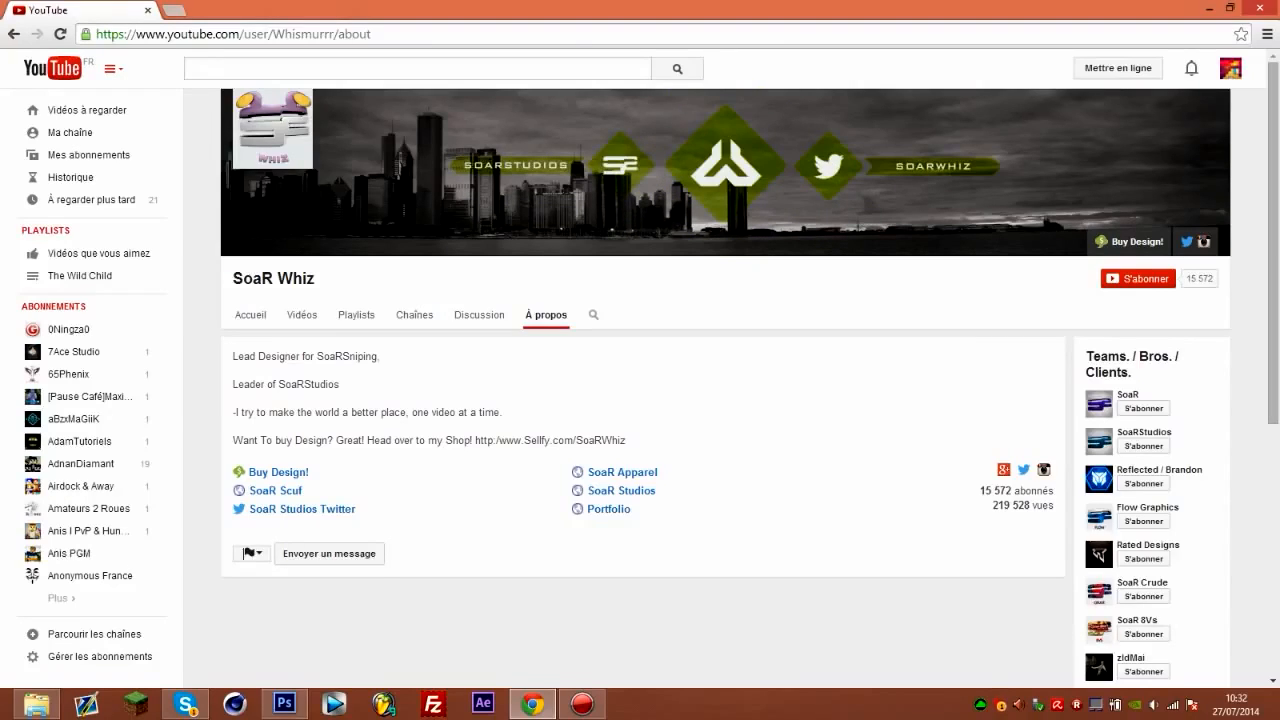
Switch to Photoshop and add the black text "GFX" in Bebas Neue, 136,01 pt, in the central band of the banner.
{"action": "left_click", "coordinate": [284, 704]}
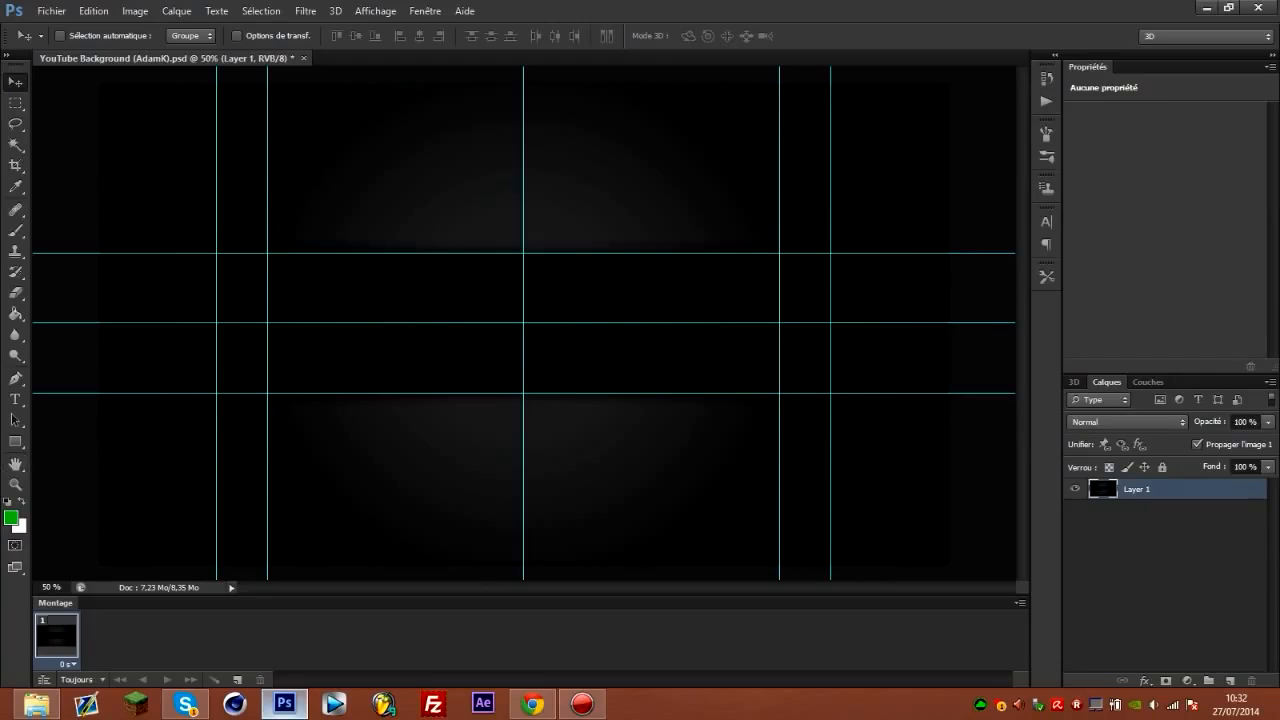
{"action": "key", "text": "d"}
{"action": "left_click", "coordinate": [15, 398]}
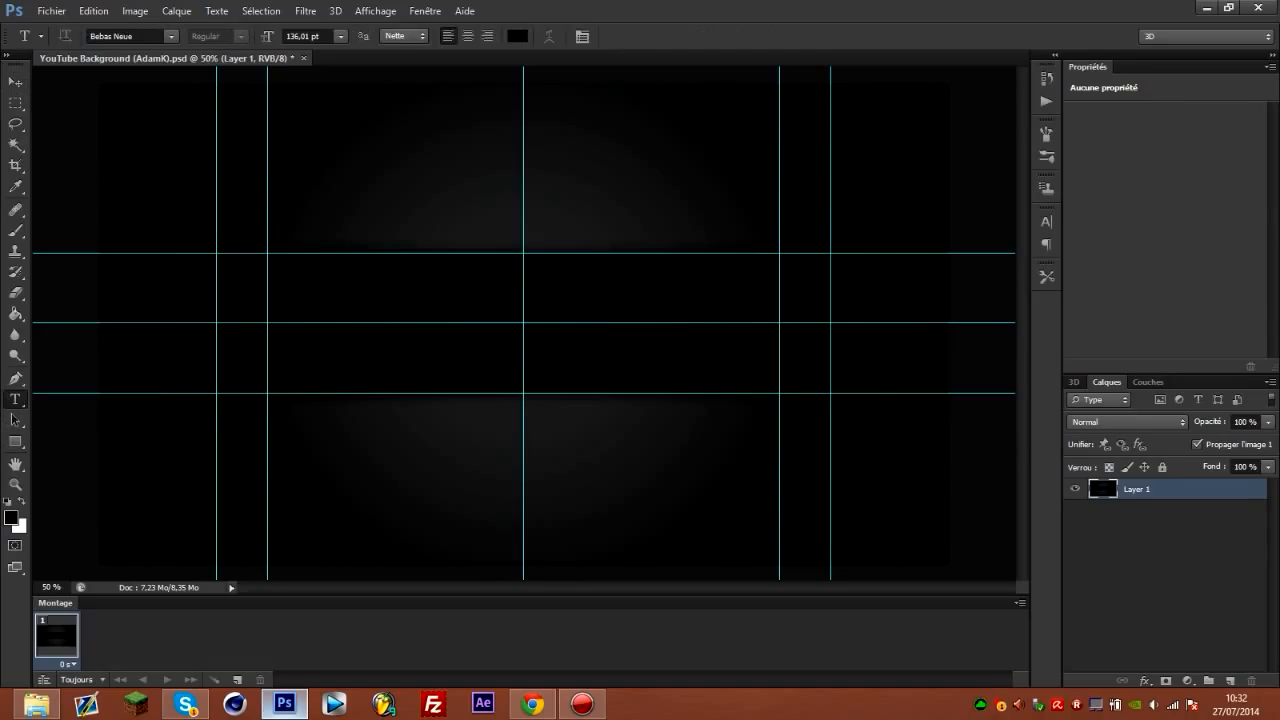
{"action": "left_click", "coordinate": [379, 324]}
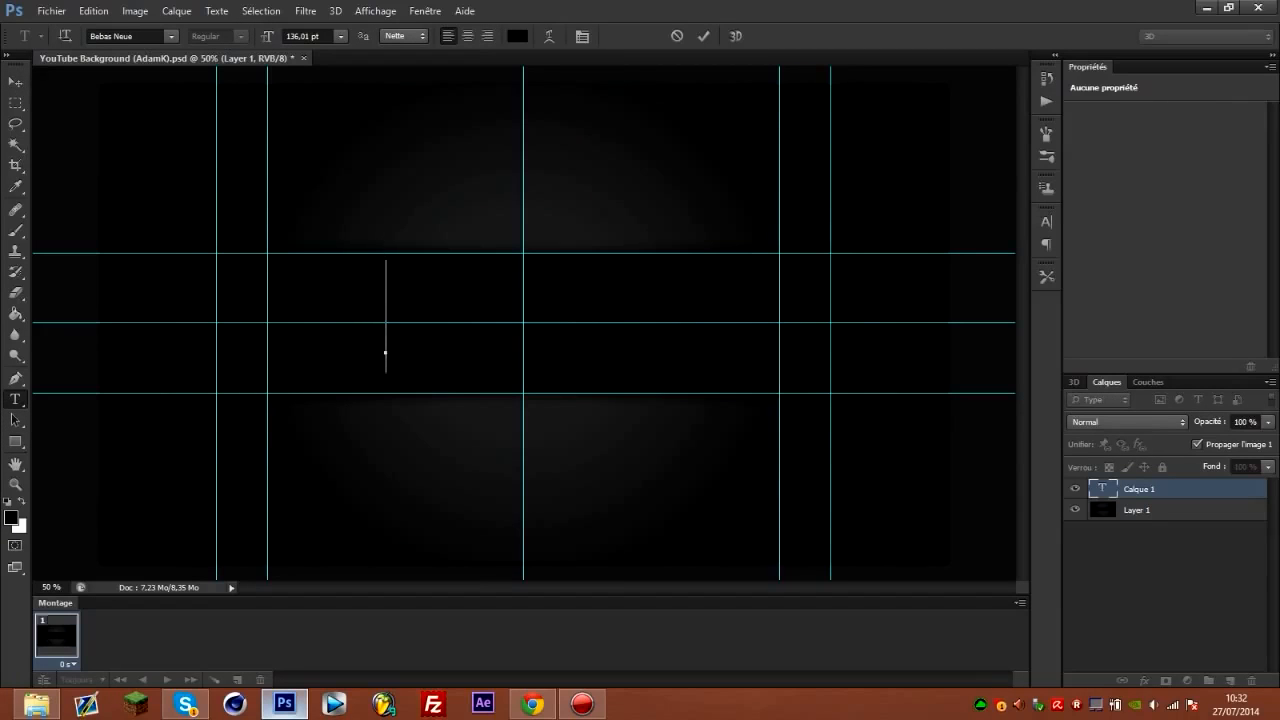
{"action": "type", "text": "Nom e"}
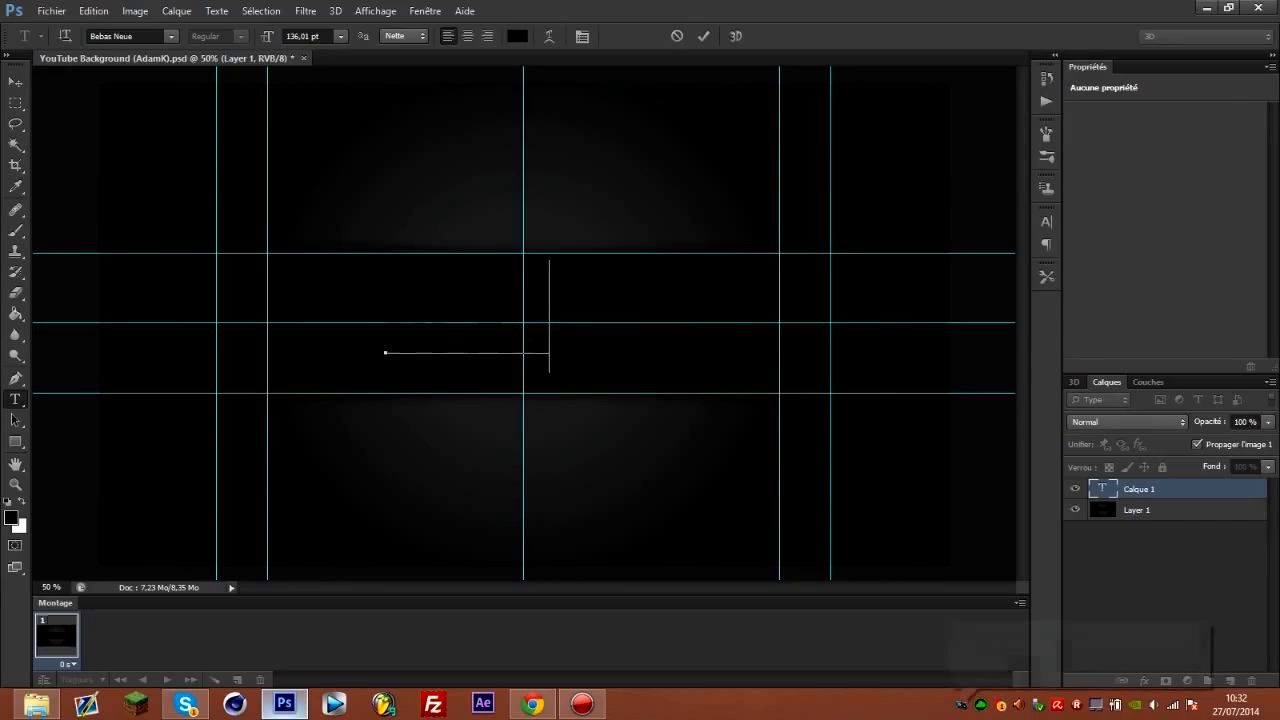
{"action": "left_click_drag", "start_coordinate": [480, 430], "coordinate": [470, 436]}
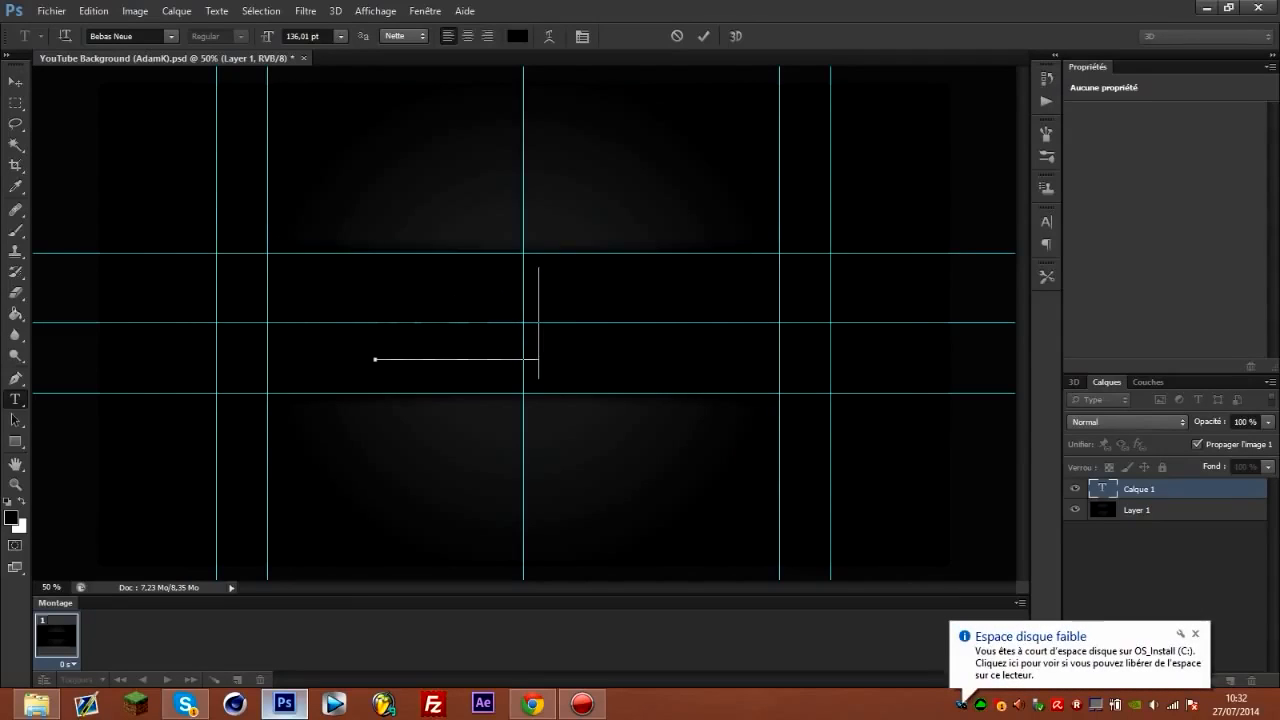
{"action": "key", "text": "BackSpace"}
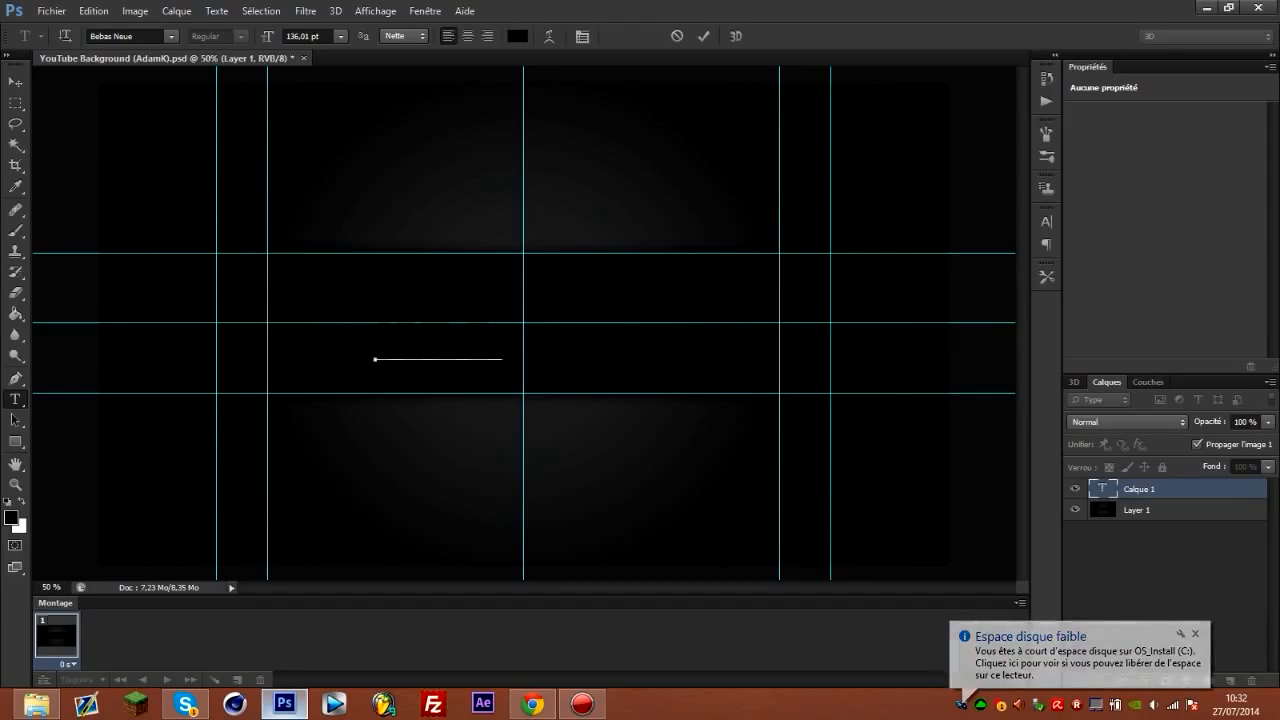
{"action": "key", "text": "ctrl+Return"}
{"action": "key", "text": "space"}
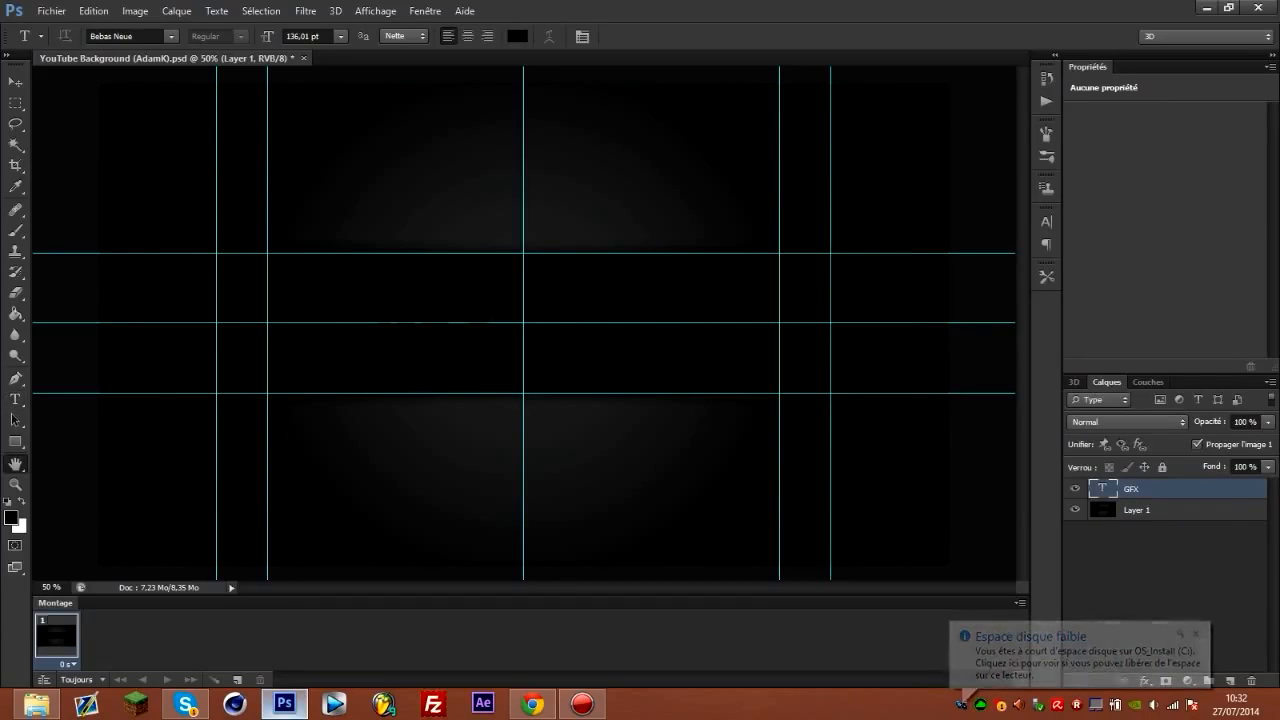
Add a white (ffffff) outside Contour effect to the GFX text layer.
{"action": "double_click", "coordinate": [1190, 489]}
{"action": "left_click", "coordinate": [663, 260]}
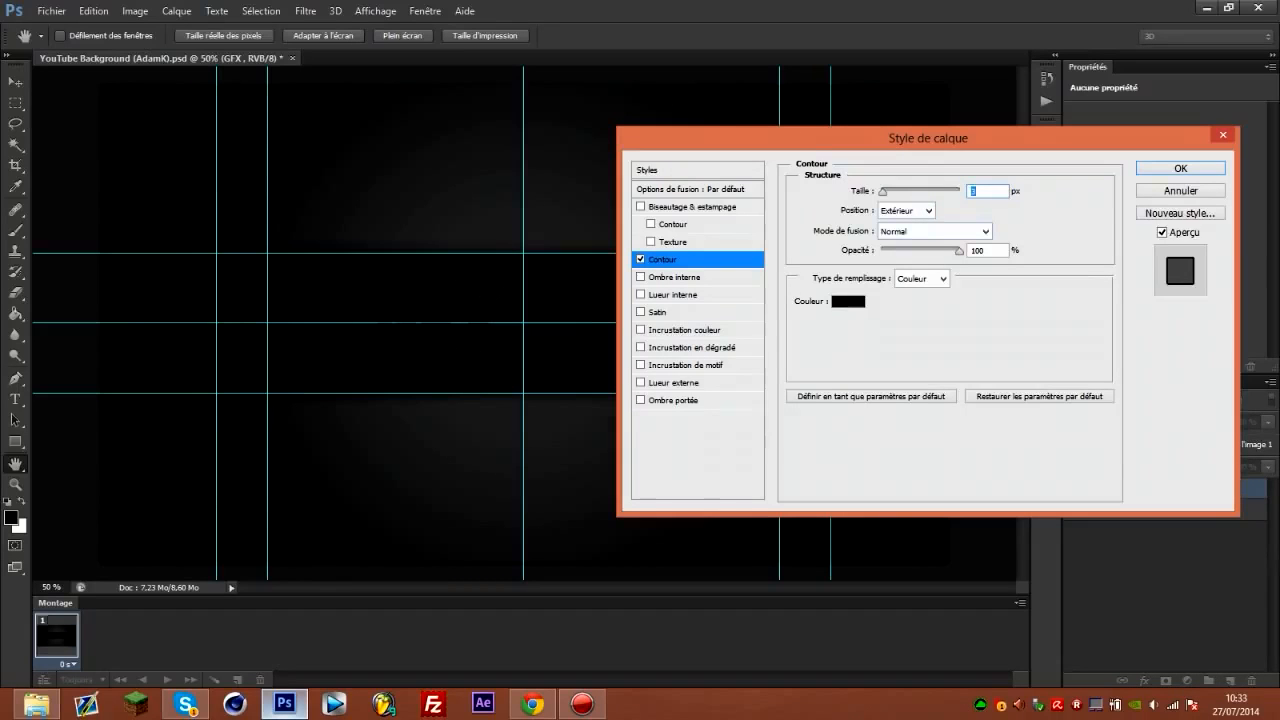
{"action": "left_click", "coordinate": [848, 301]}
{"action": "left_click", "coordinate": [856, 219]}
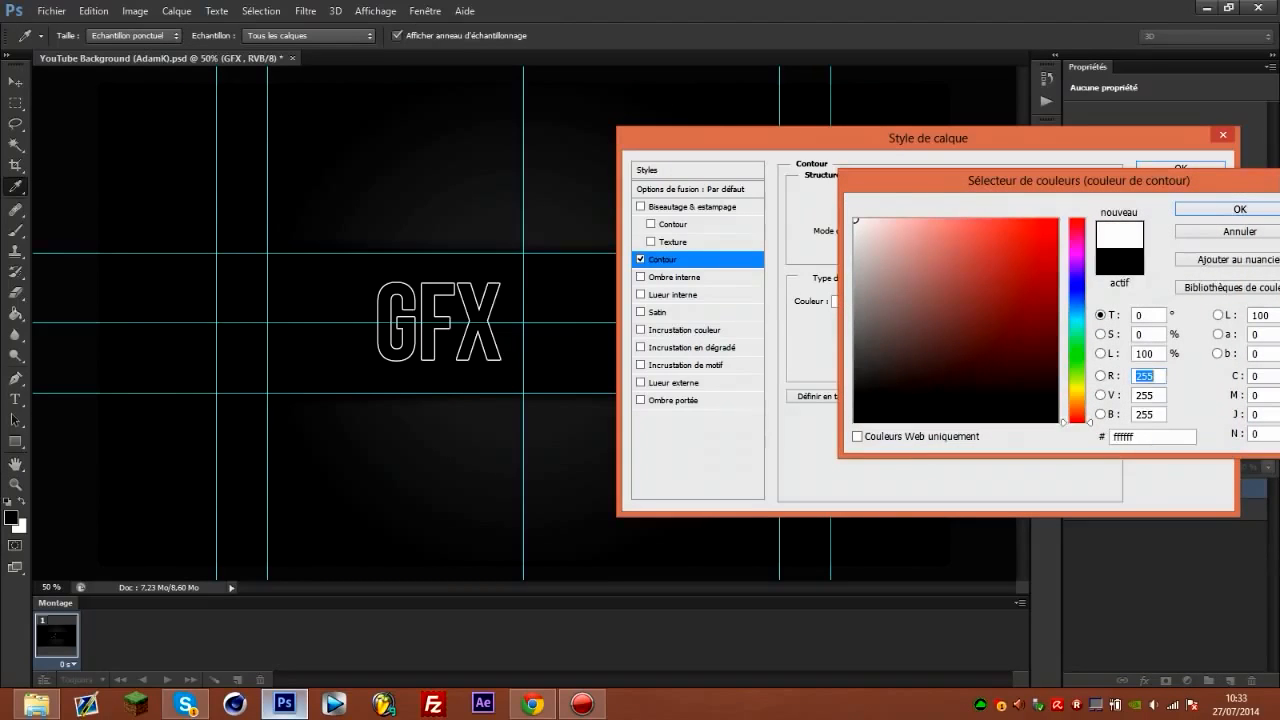
{"action": "key", "text": "Return"}
{"action": "key", "text": "Return"}
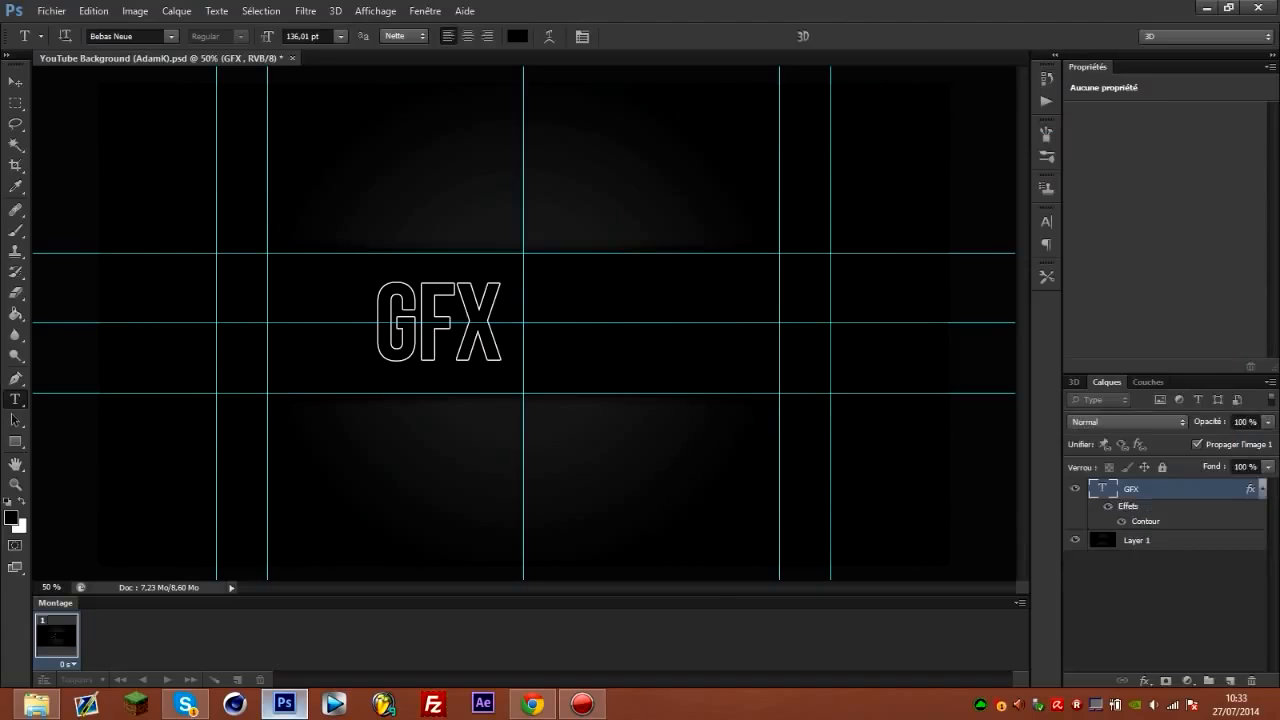
Add a white text layer with an opening and closing square bracket separated by spaces, beside the GFX text.
{"action": "left_click", "coordinate": [1230, 680]}
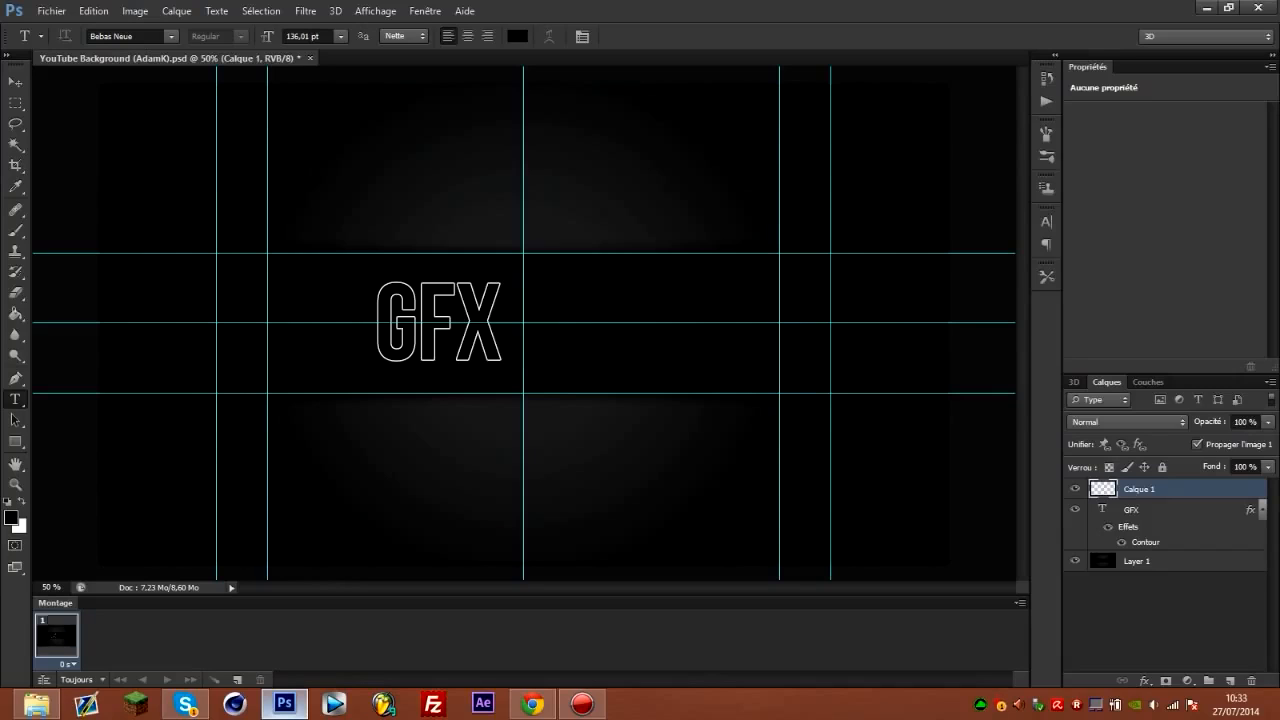
{"action": "key", "text": "x"}
{"action": "left_click", "coordinate": [550, 324]}
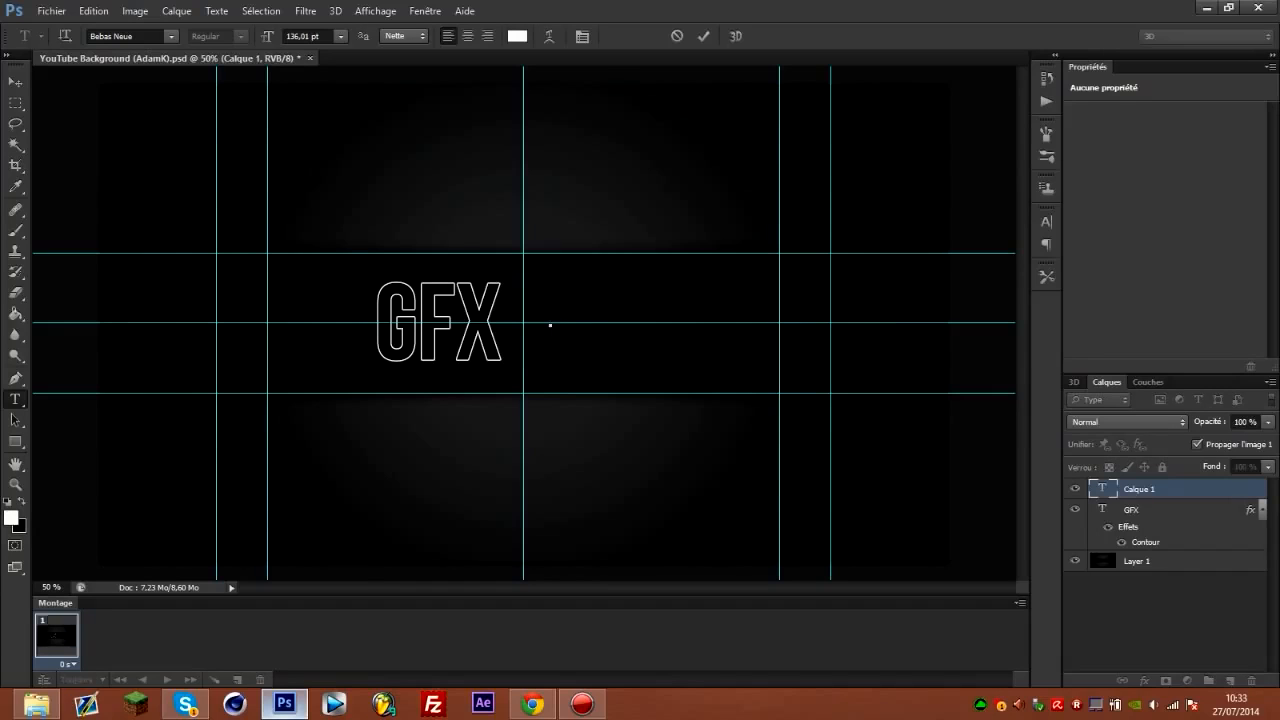
{"action": "type", "text": "["}
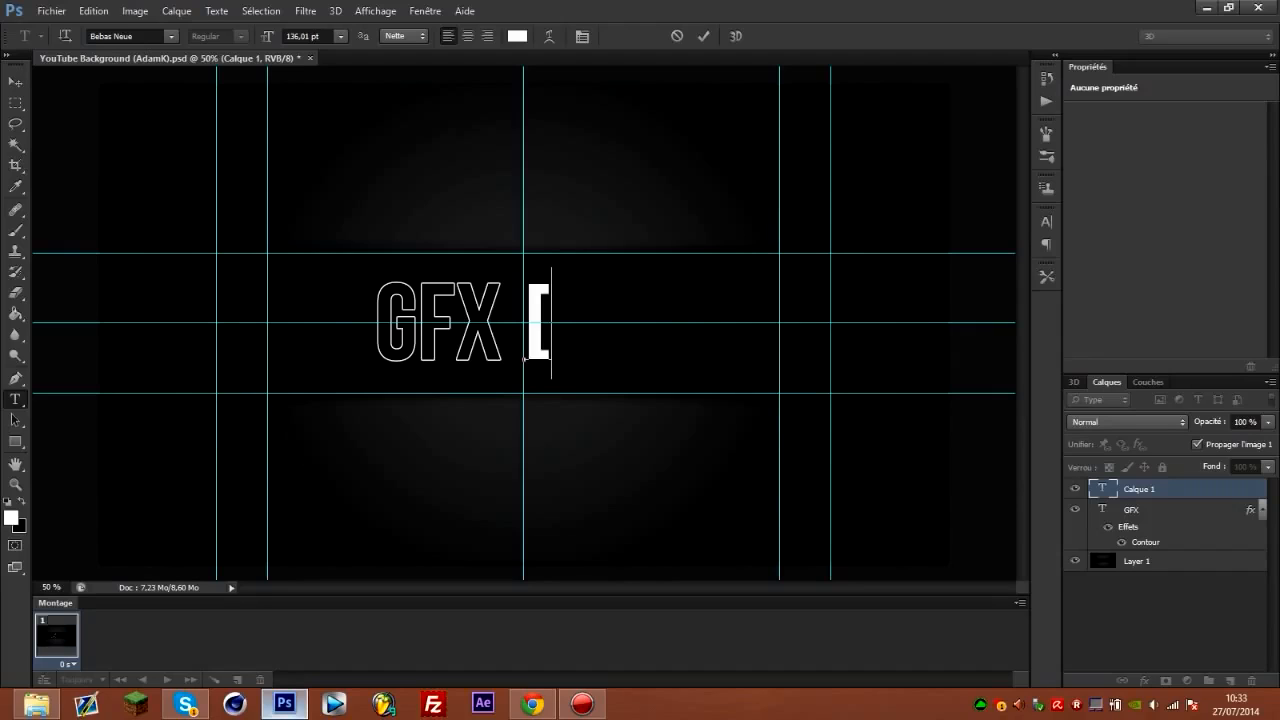
{"action": "type", "text": "]"}
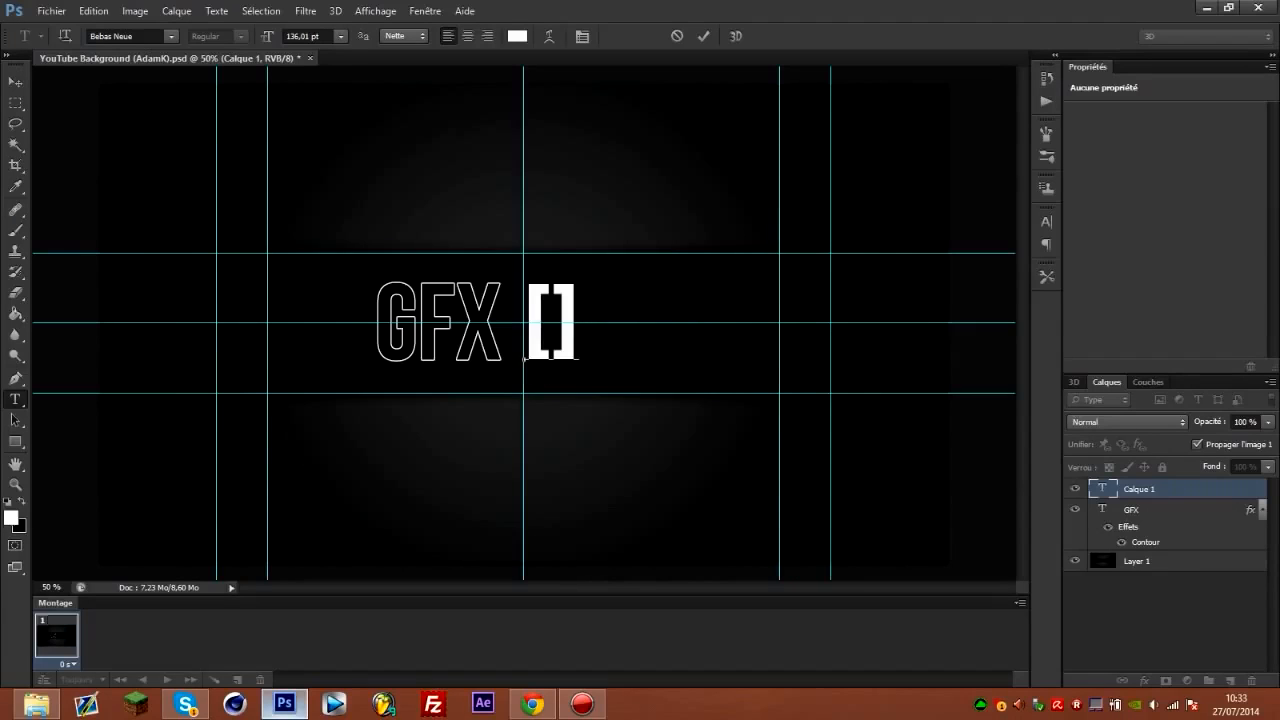
{"action": "key", "text": "Left"}
{"action": "key", "text": "ctrl+Return"}
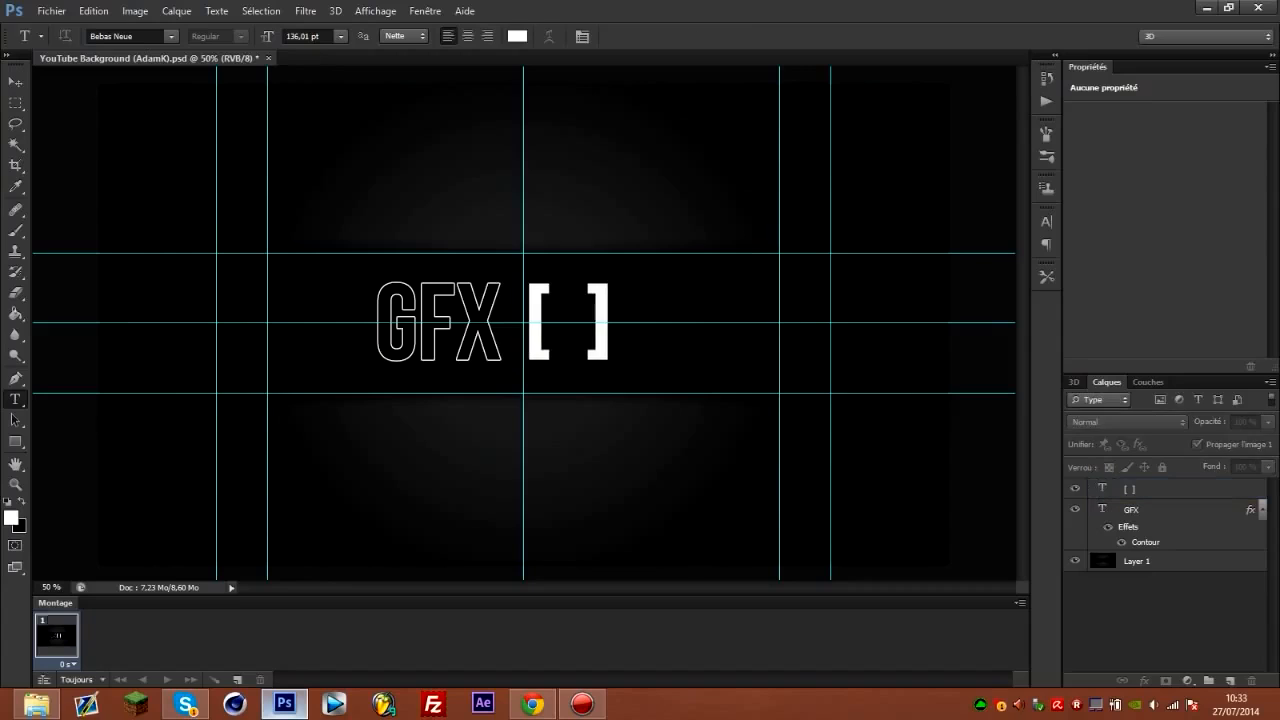
{"action": "left_click", "coordinate": [1230, 680]}
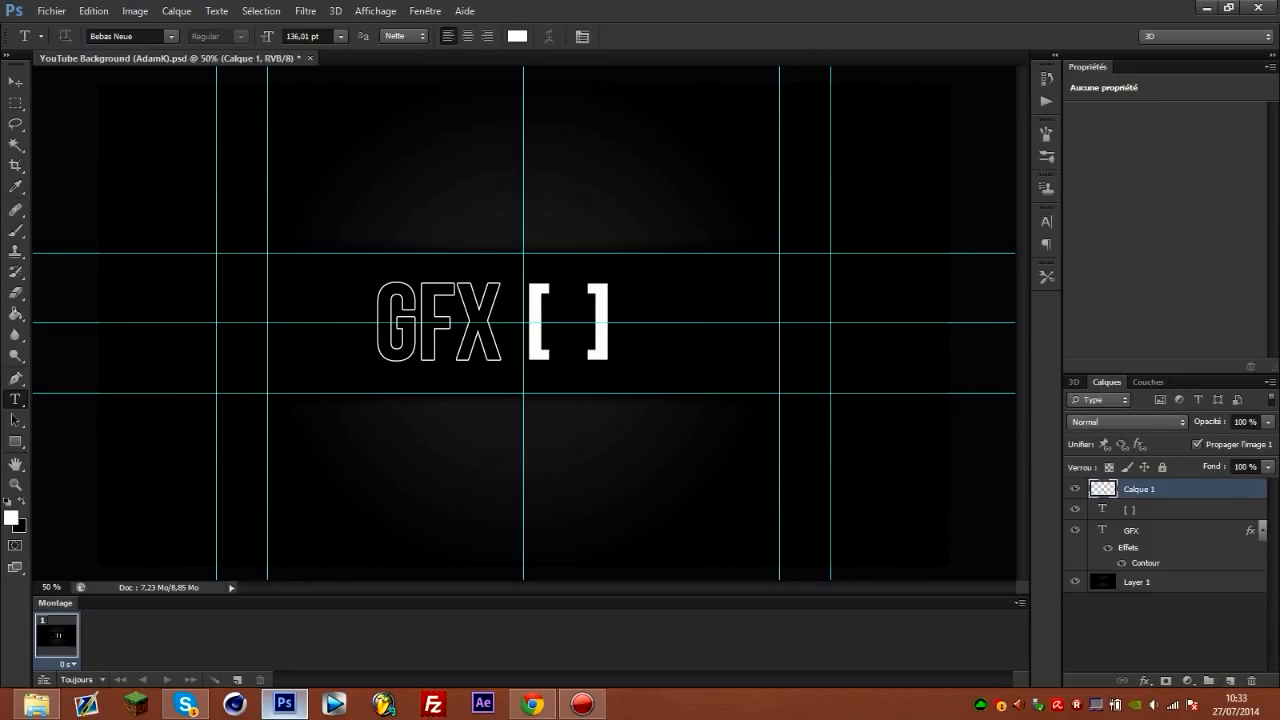
{"action": "key", "text": "ctrl+z"}
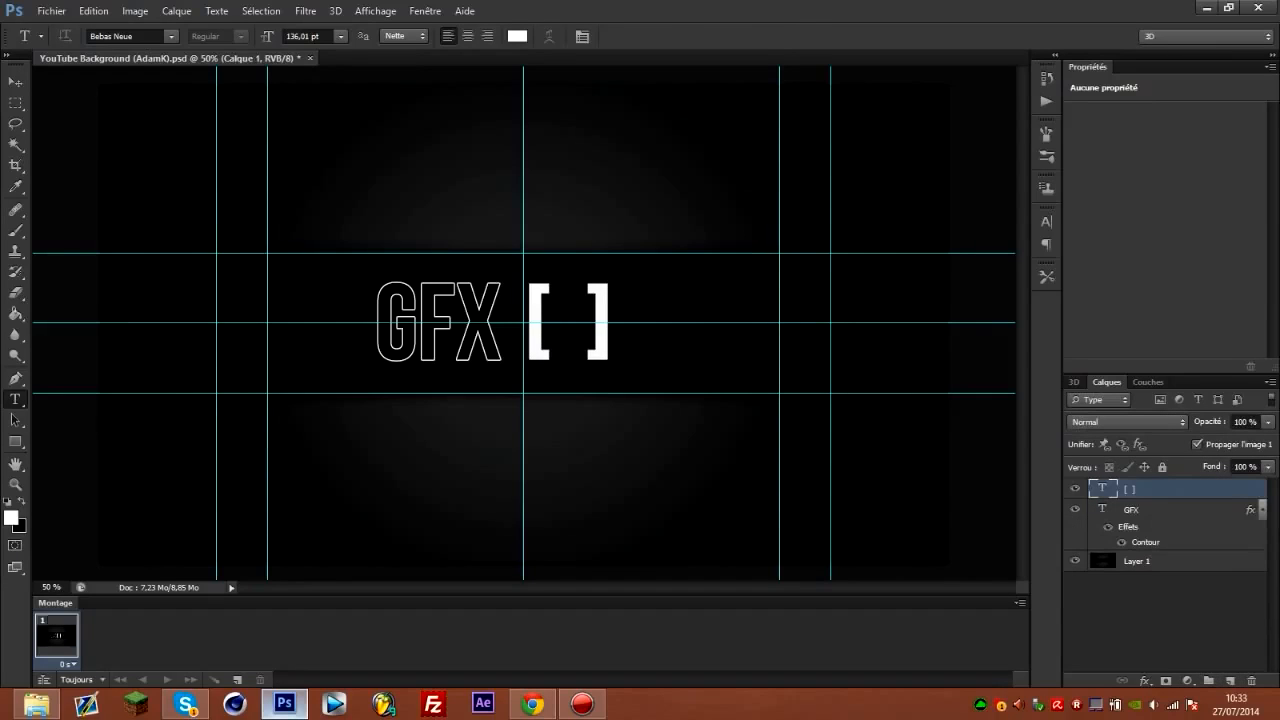
{"action": "left_click", "coordinate": [556, 322]}
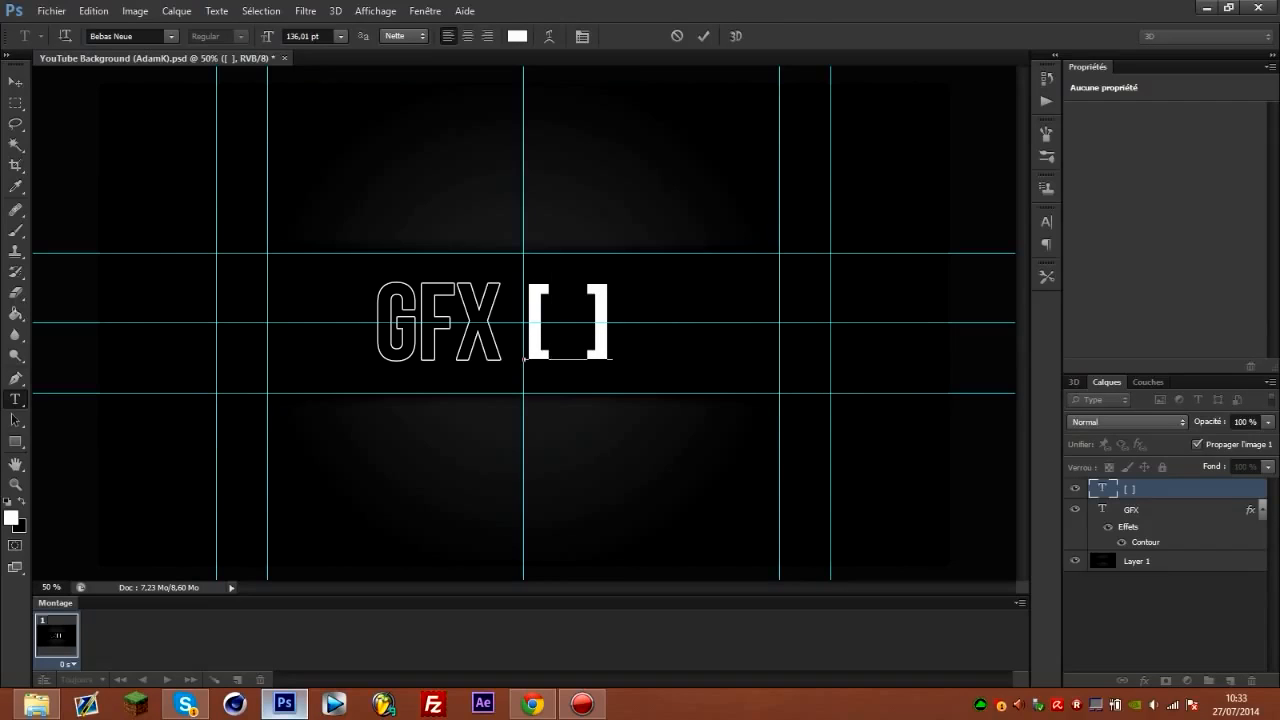
{"action": "left_click", "coordinate": [665, 299]}
Add a separate green text layer reading "ON" and place it over the square brackets.
{"action": "left_click", "coordinate": [665, 299]}
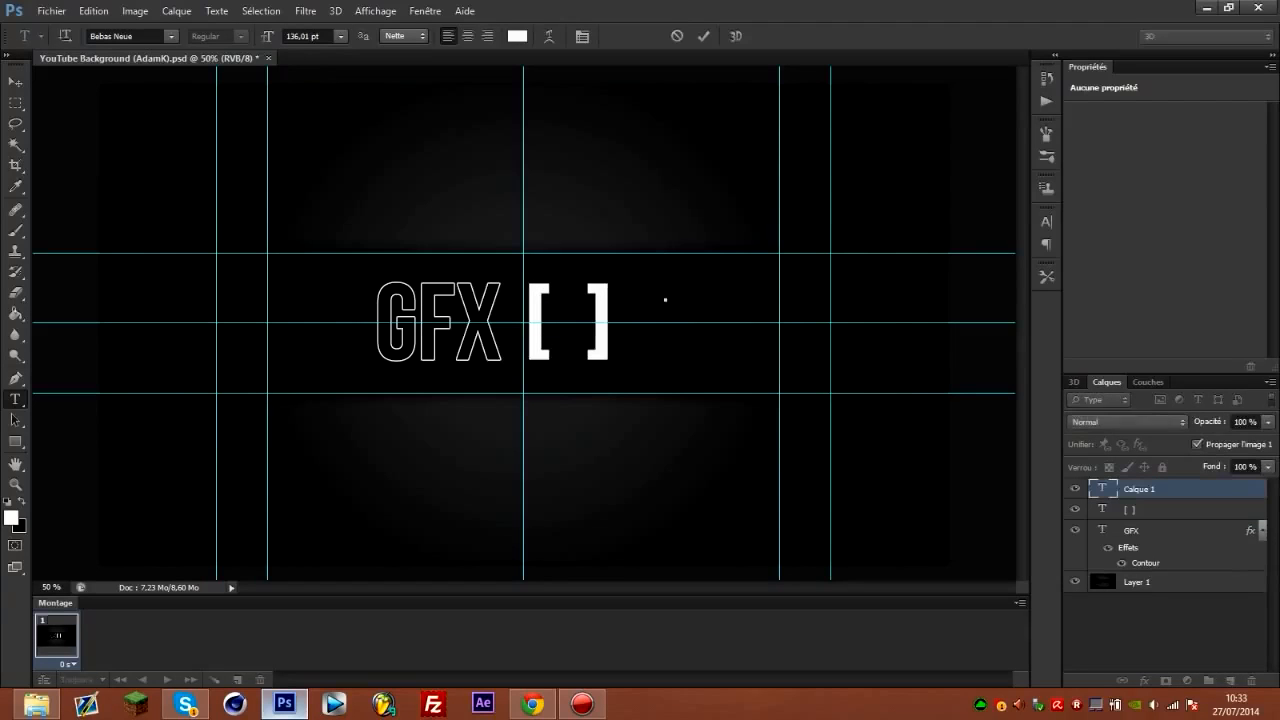
{"action": "left_click", "coordinate": [517, 36]}
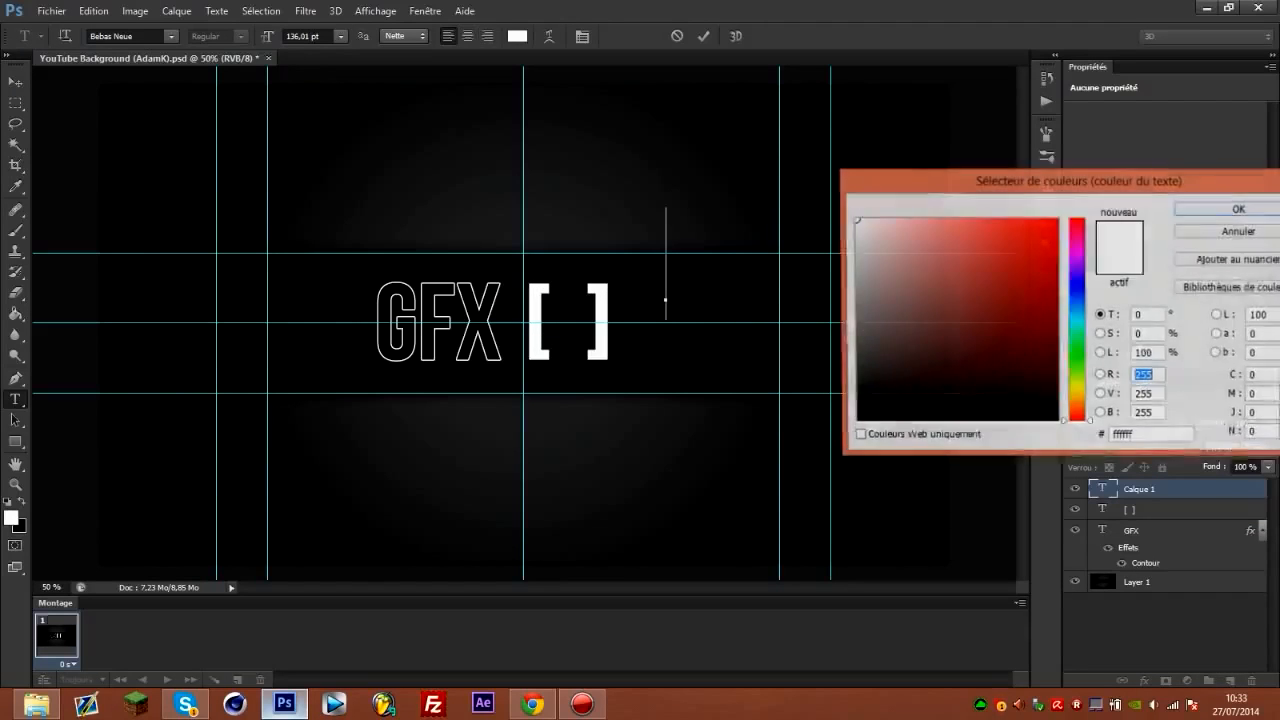
{"action": "left_click_drag", "start_coordinate": [892, 376], "coordinate": [1077, 349]}
{"action": "left_click", "coordinate": [1045, 262]}
{"action": "left_click", "coordinate": [1240, 209]}
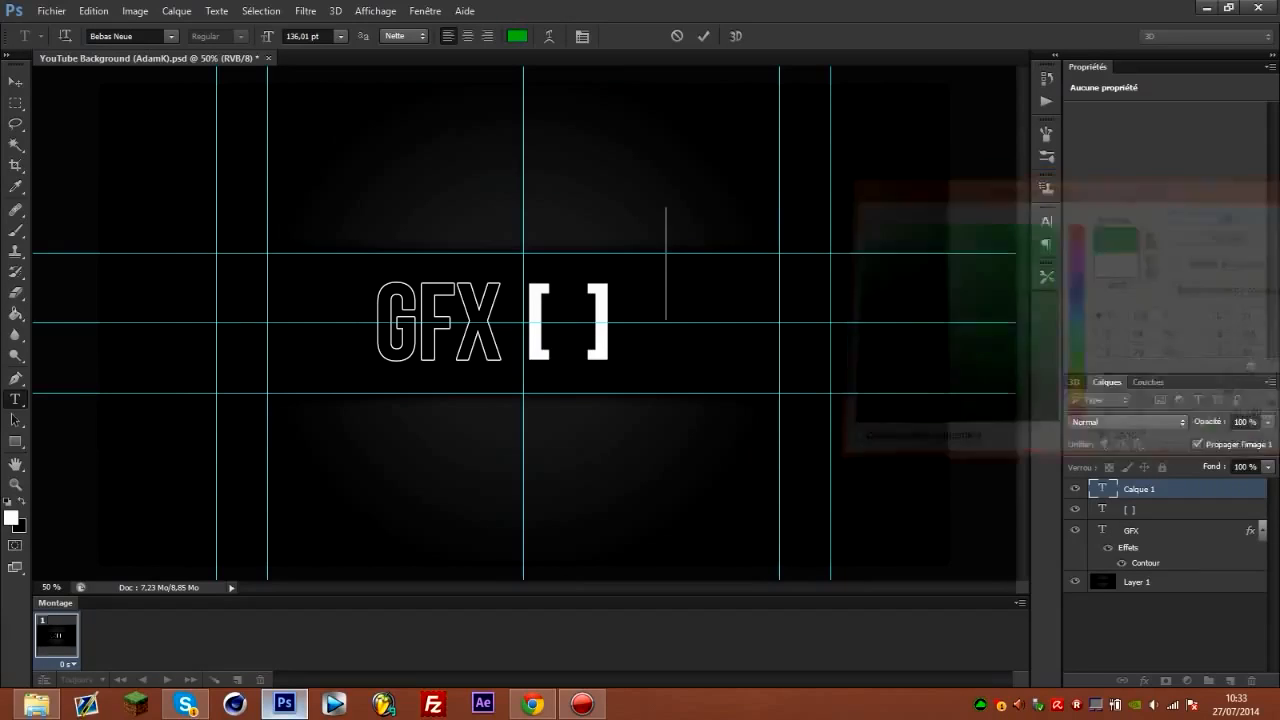
{"action": "type", "text": "ON"}
{"action": "left_click_drag", "start_coordinate": [715, 345], "coordinate": [593, 404]}
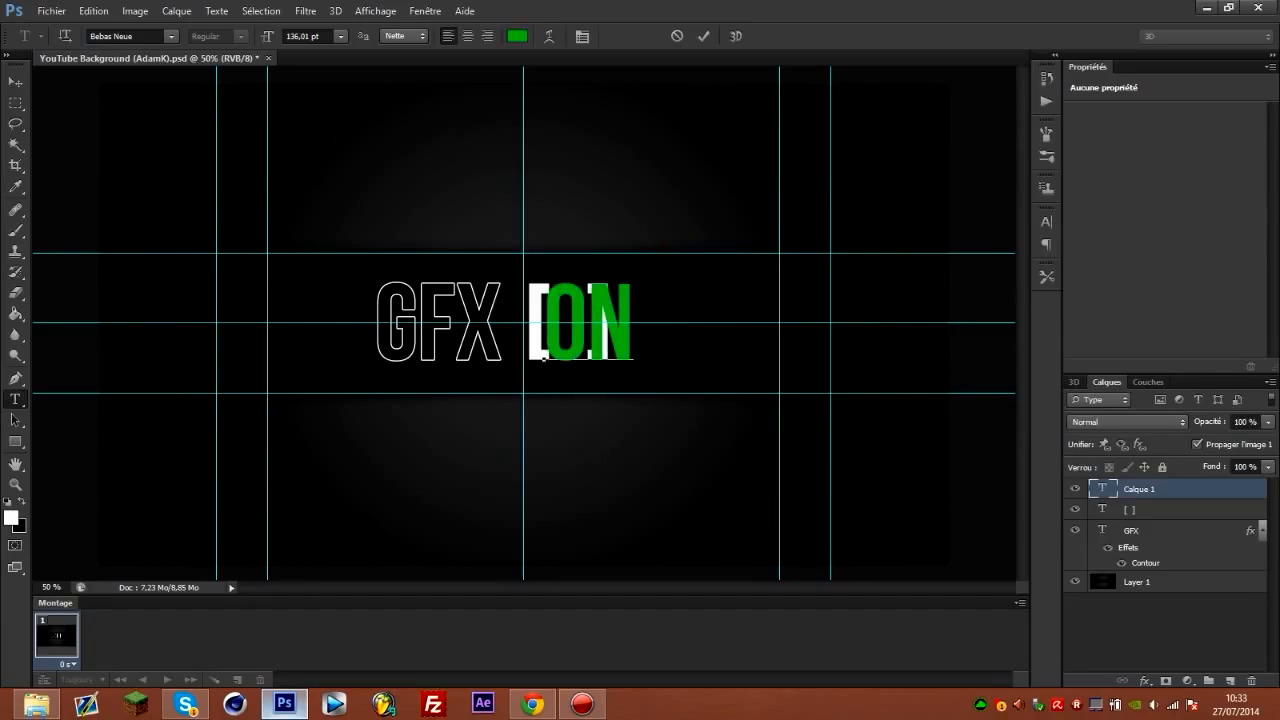
Widen the gap between the white brackets with extra spaces and shift the green ON text slightly away from the opening bracket.
{"action": "left_click", "coordinate": [1130, 510]}
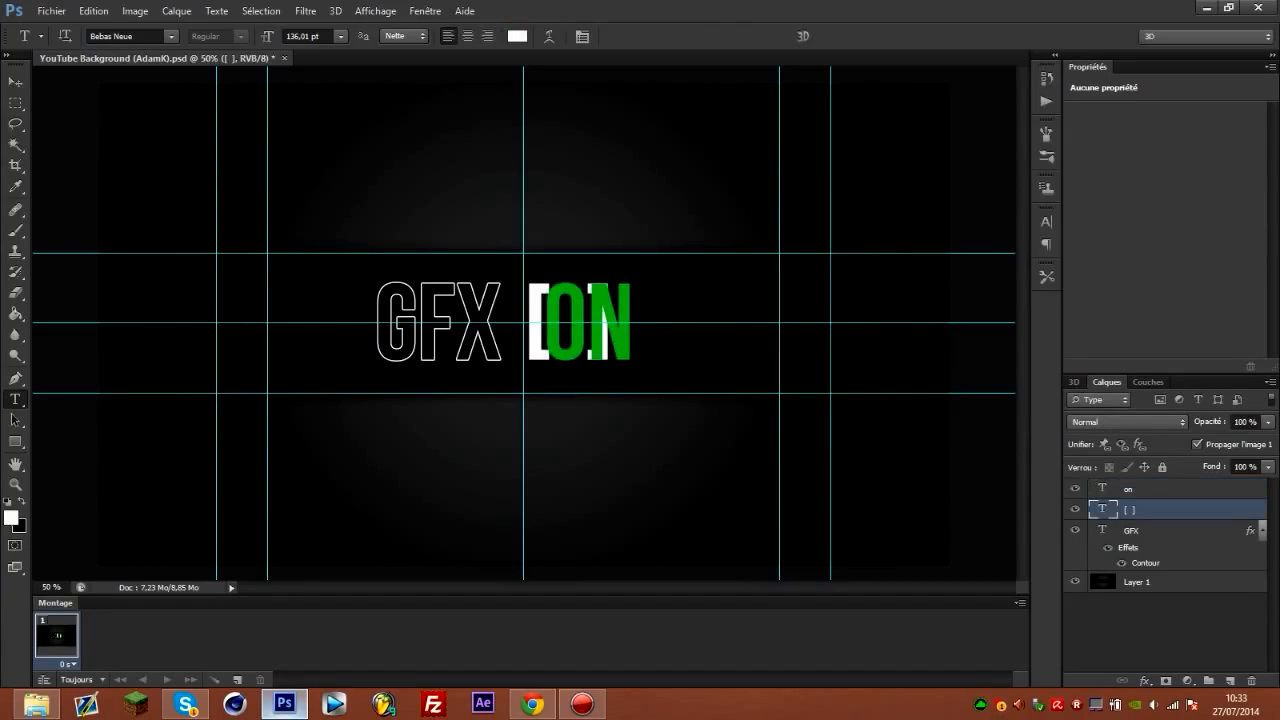
{"action": "left_click", "coordinate": [585, 325]}
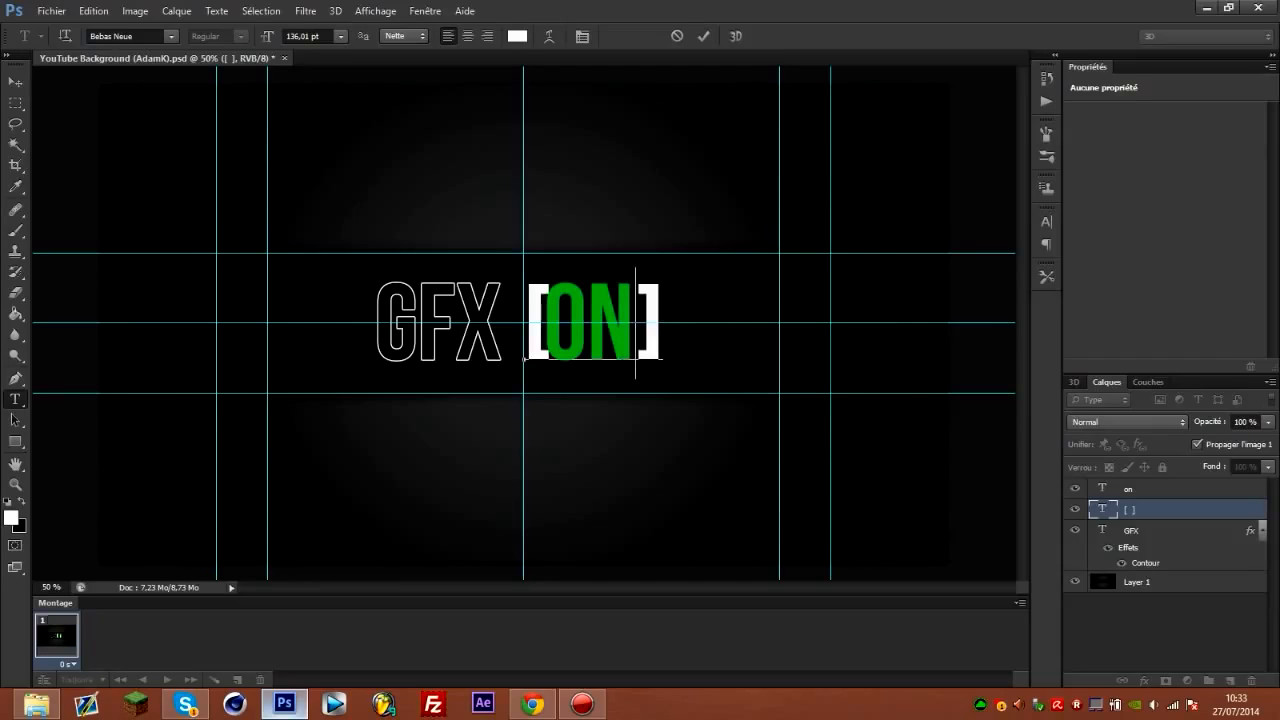
{"action": "left_click", "coordinate": [551, 323]}
{"action": "left_click", "coordinate": [1150, 489]}
{"action": "key", "text": "v"}
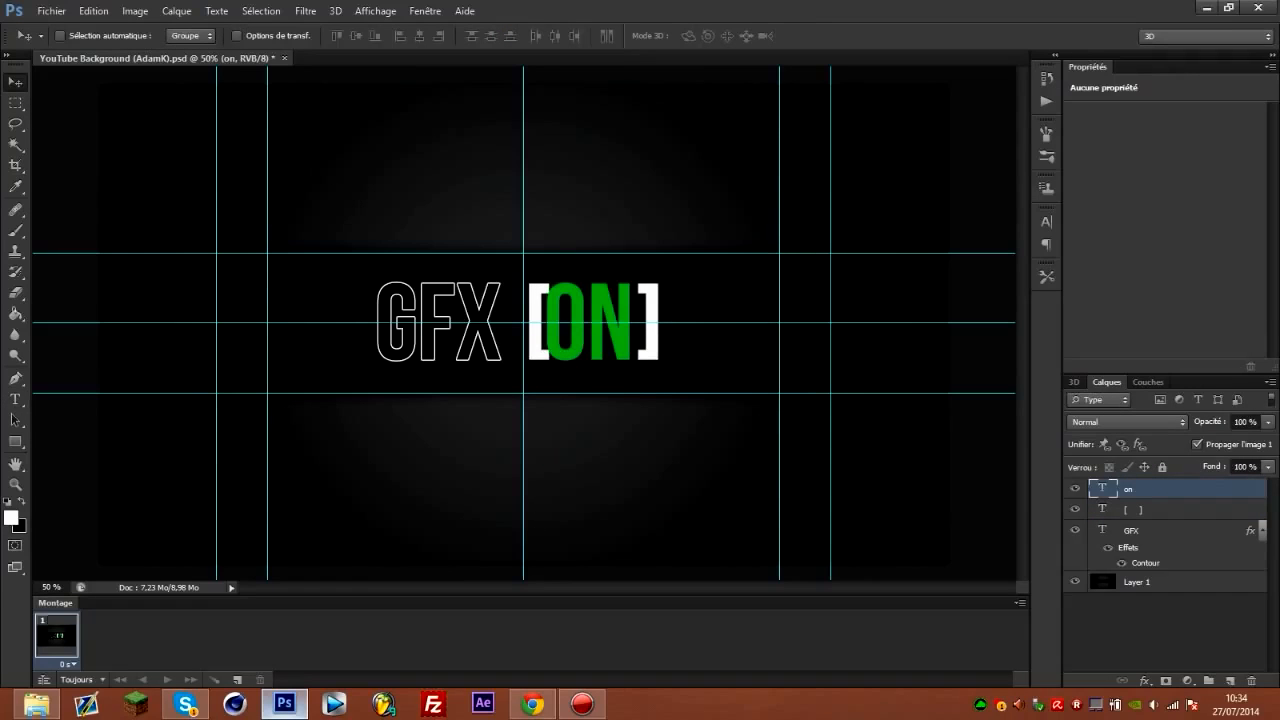
{"action": "left_click_drag", "start_coordinate": [581, 317], "coordinate": [587, 319]}
Insert another space before the closing bracket and centre the green ON text between the two brackets.
{"action": "key", "text": "alt+bracketleft"}
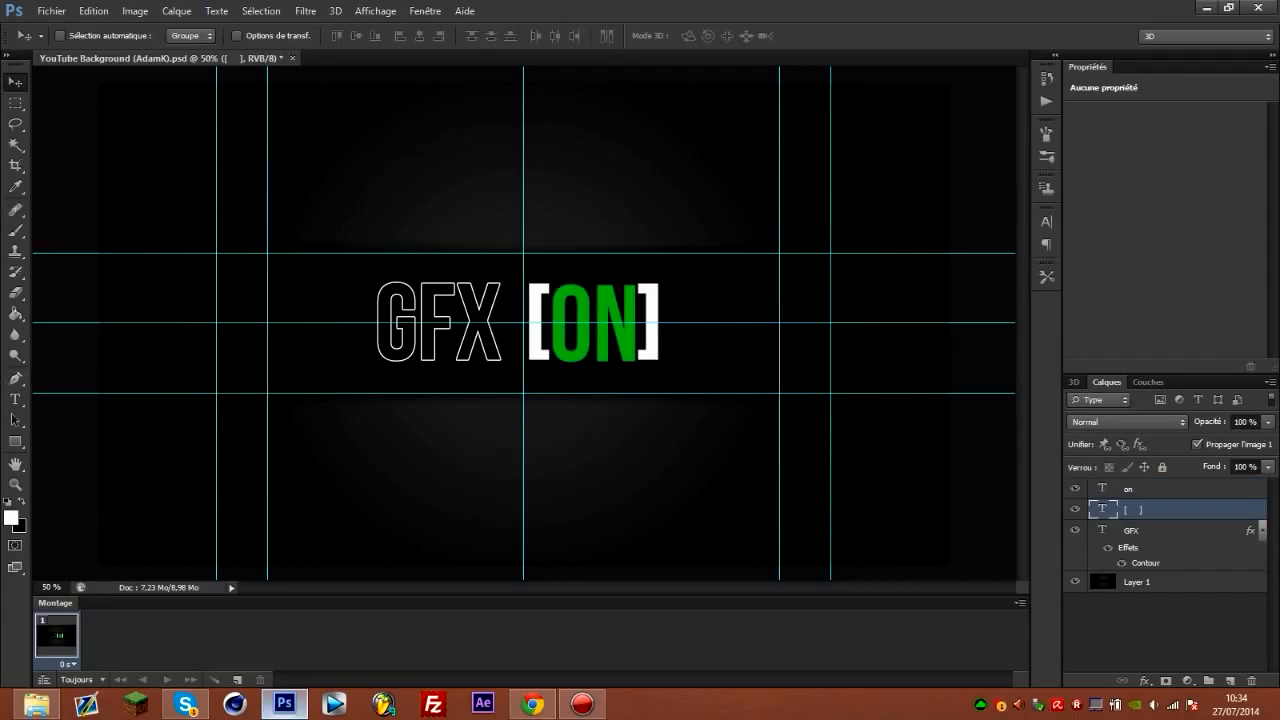
{"action": "key", "text": "t"}
{"action": "left_click", "coordinate": [636, 323]}
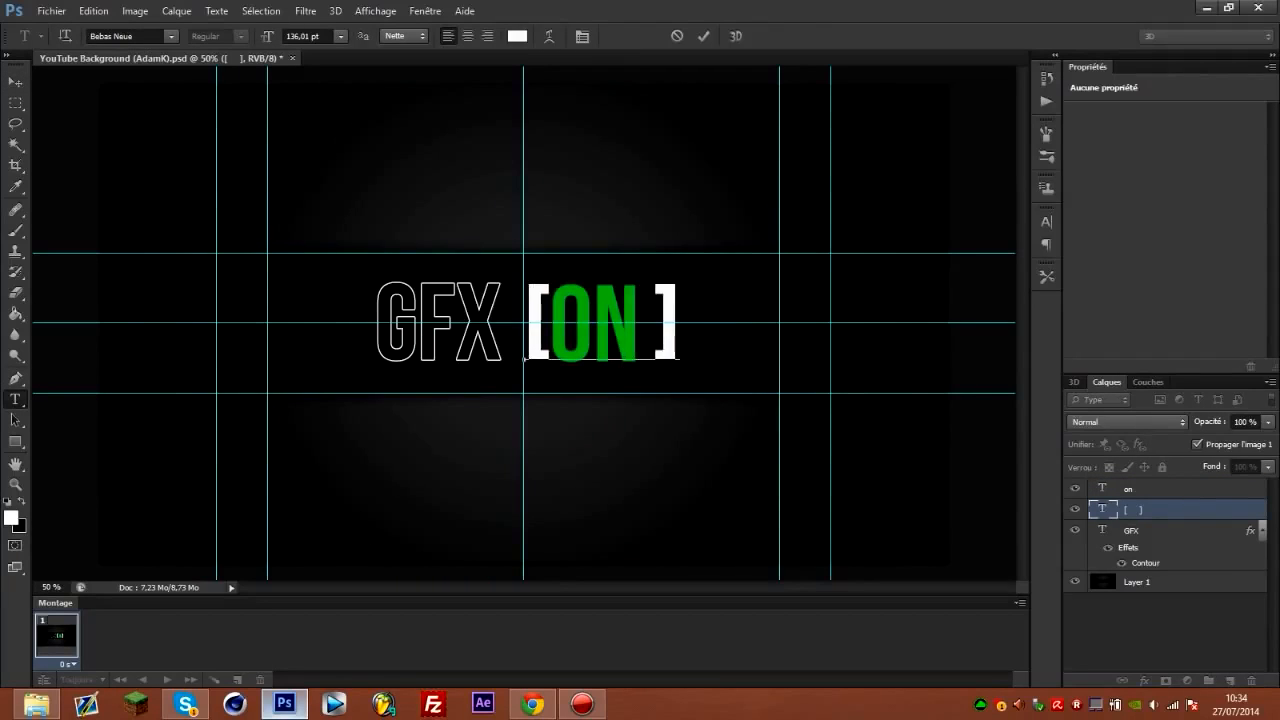
{"action": "left_click", "coordinate": [1160, 635]}
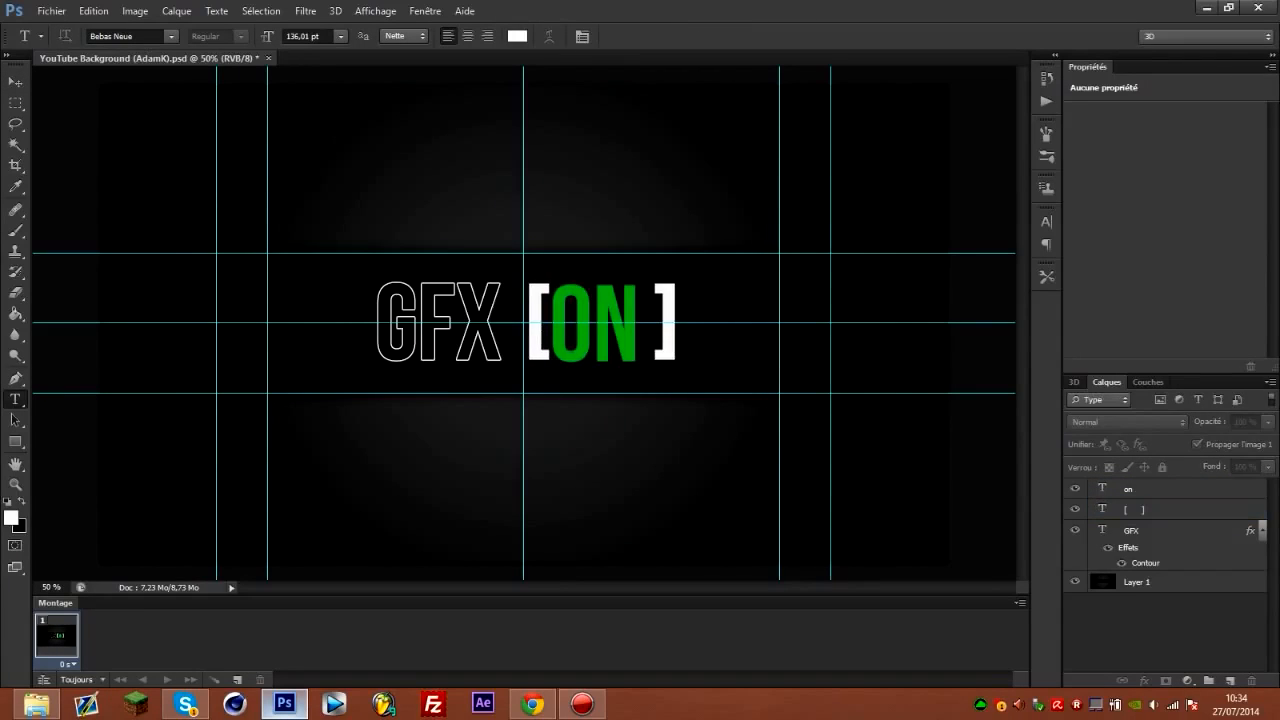
{"action": "key", "text": "v"}
{"action": "left_click", "coordinate": [1160, 489]}
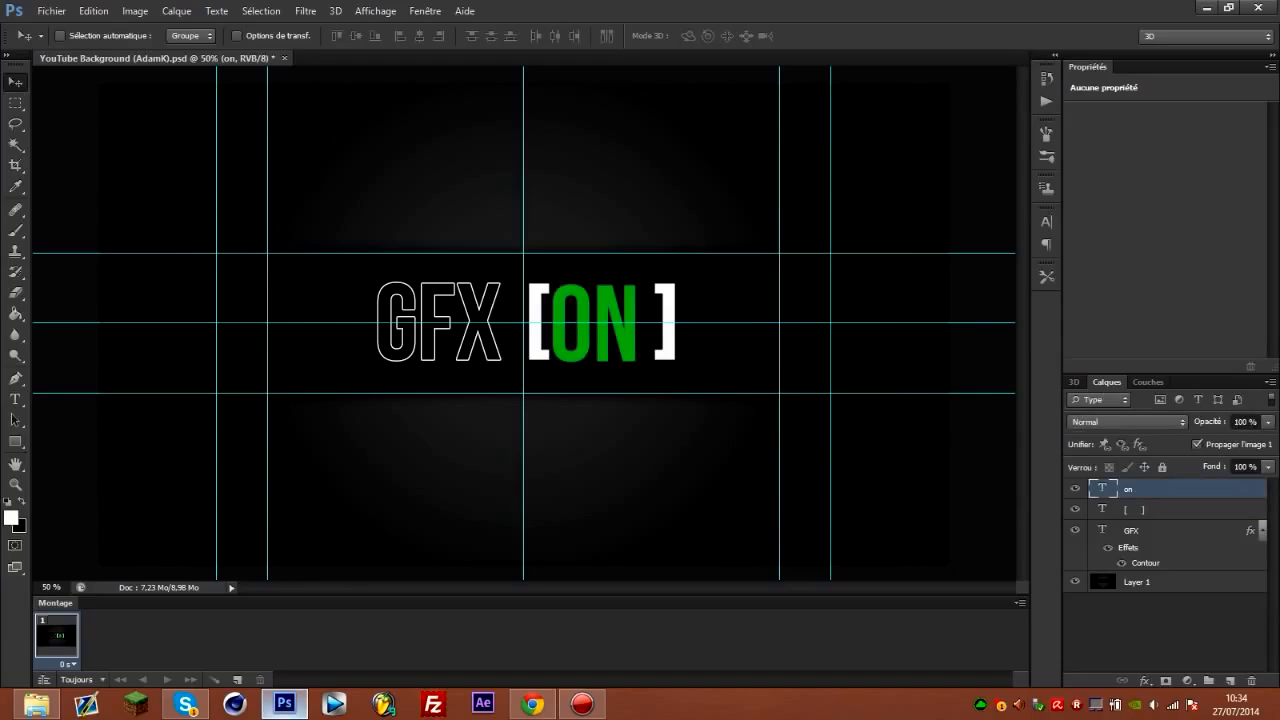
{"action": "left_click_drag", "start_coordinate": [620, 337], "coordinate": [628, 337]}
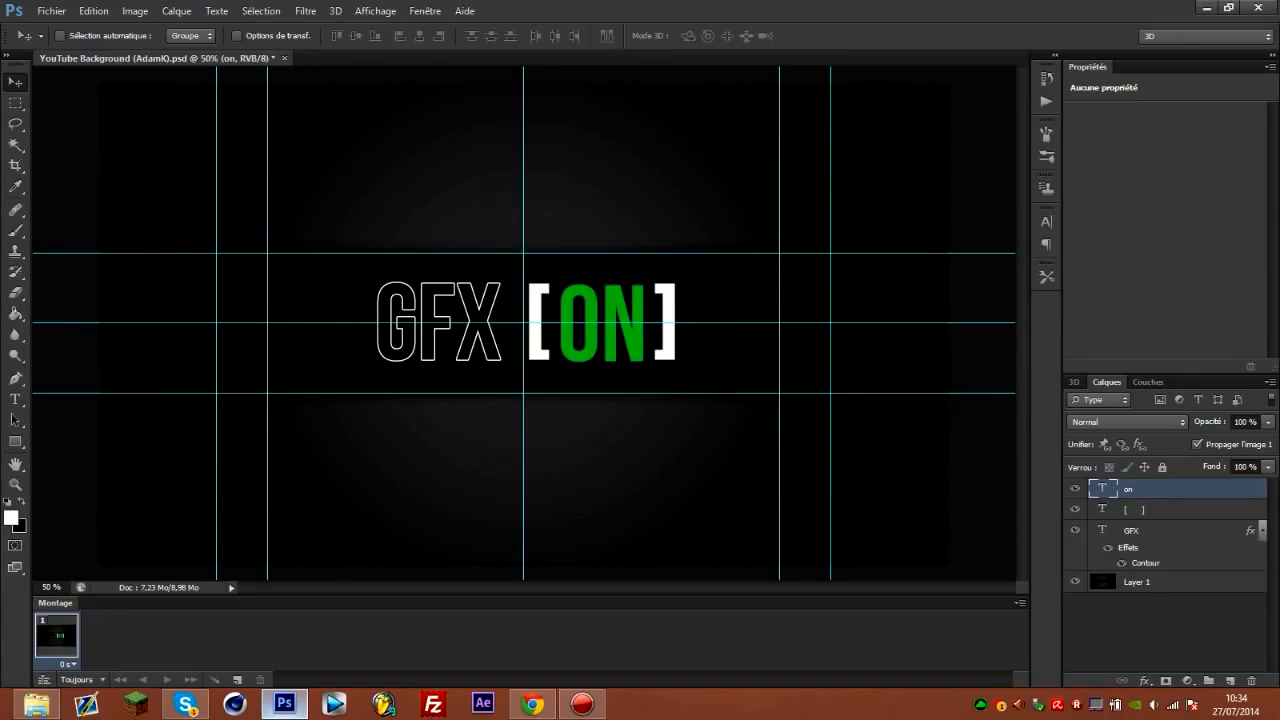
Hide the Montage timeline and display it again.
{"action": "left_click", "coordinate": [425, 11]}
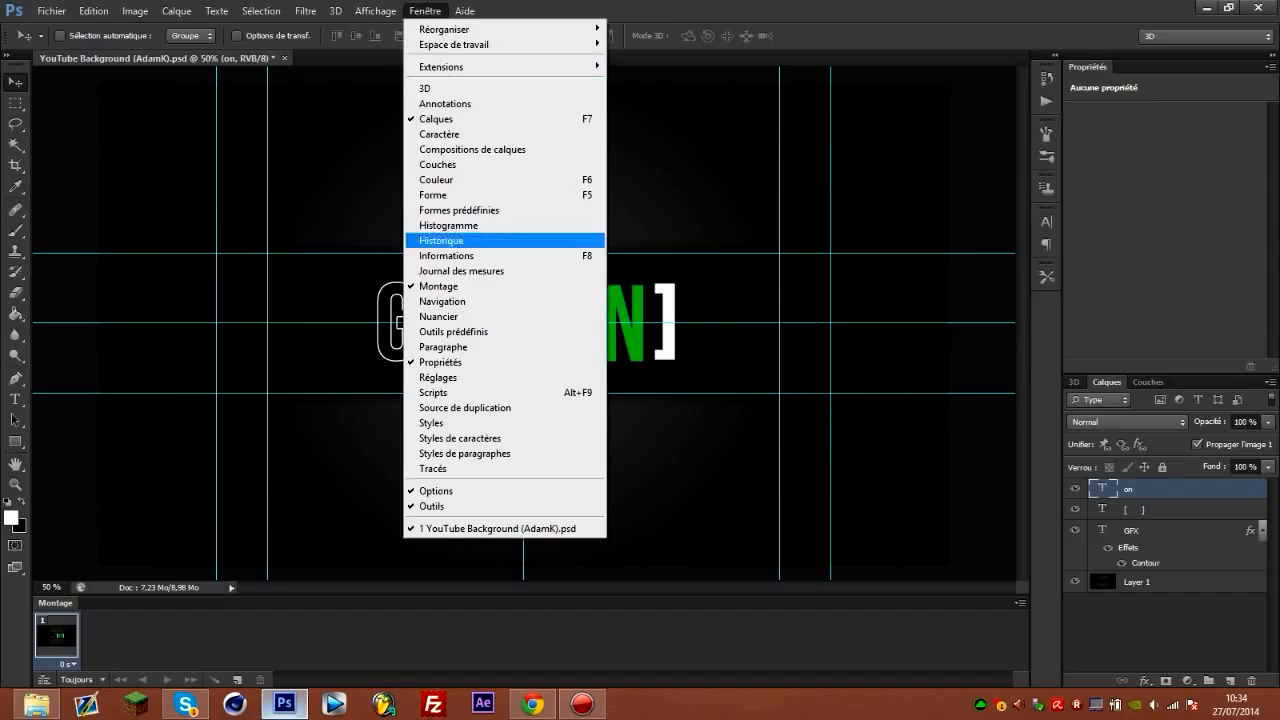
{"action": "left_click", "coordinate": [438, 286]}
{"action": "left_click", "coordinate": [425, 11]}
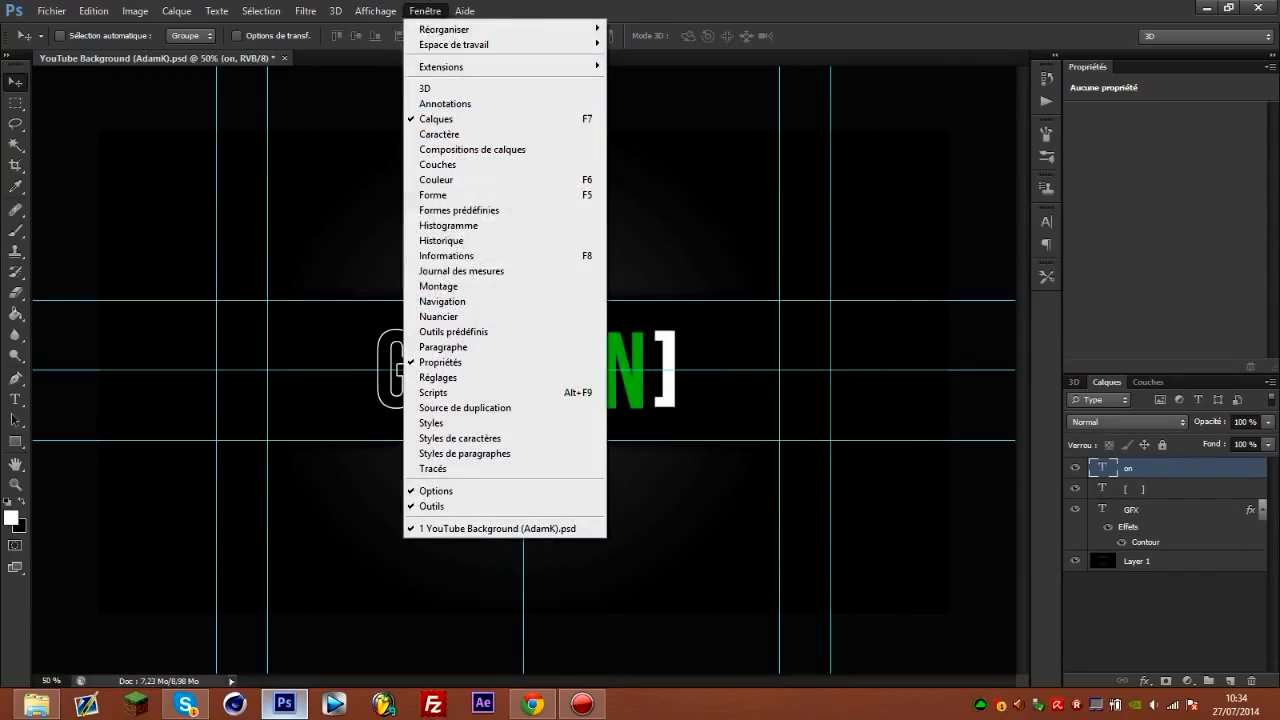
{"action": "left_click", "coordinate": [438, 286]}
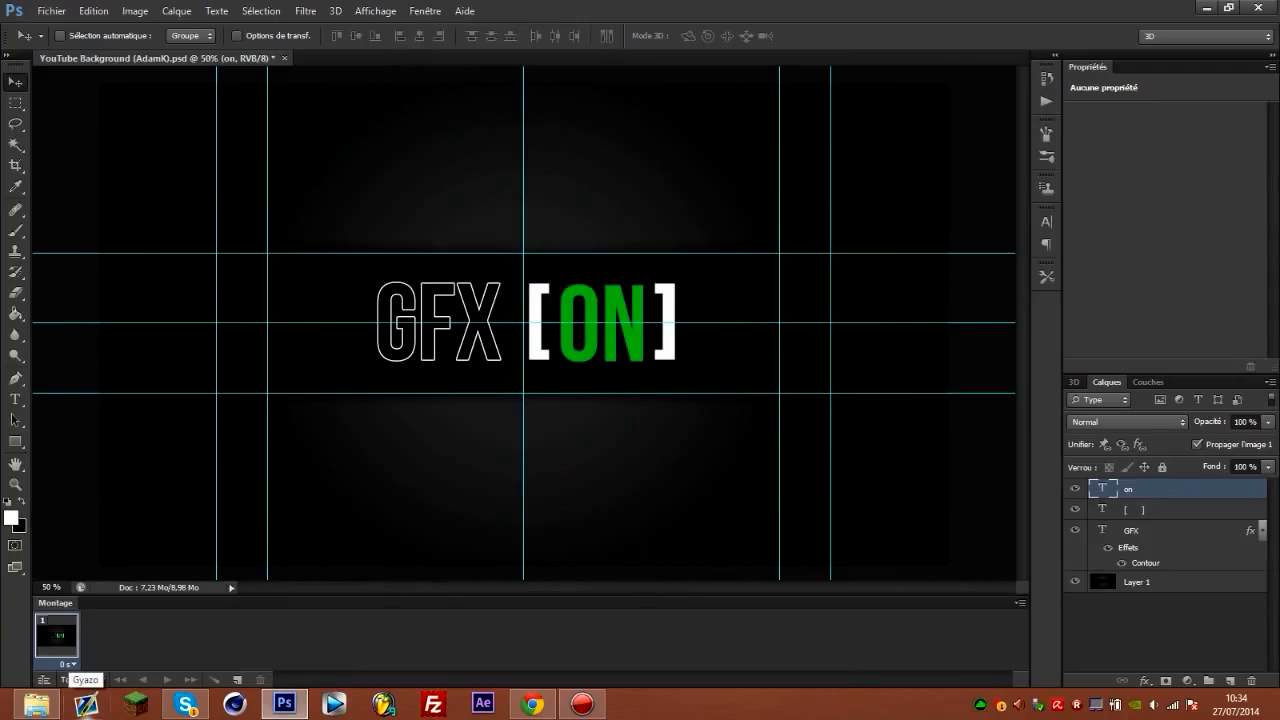
Apply a Contour effect to the green ON text layer.
{"action": "double_click", "coordinate": [1190, 489]}
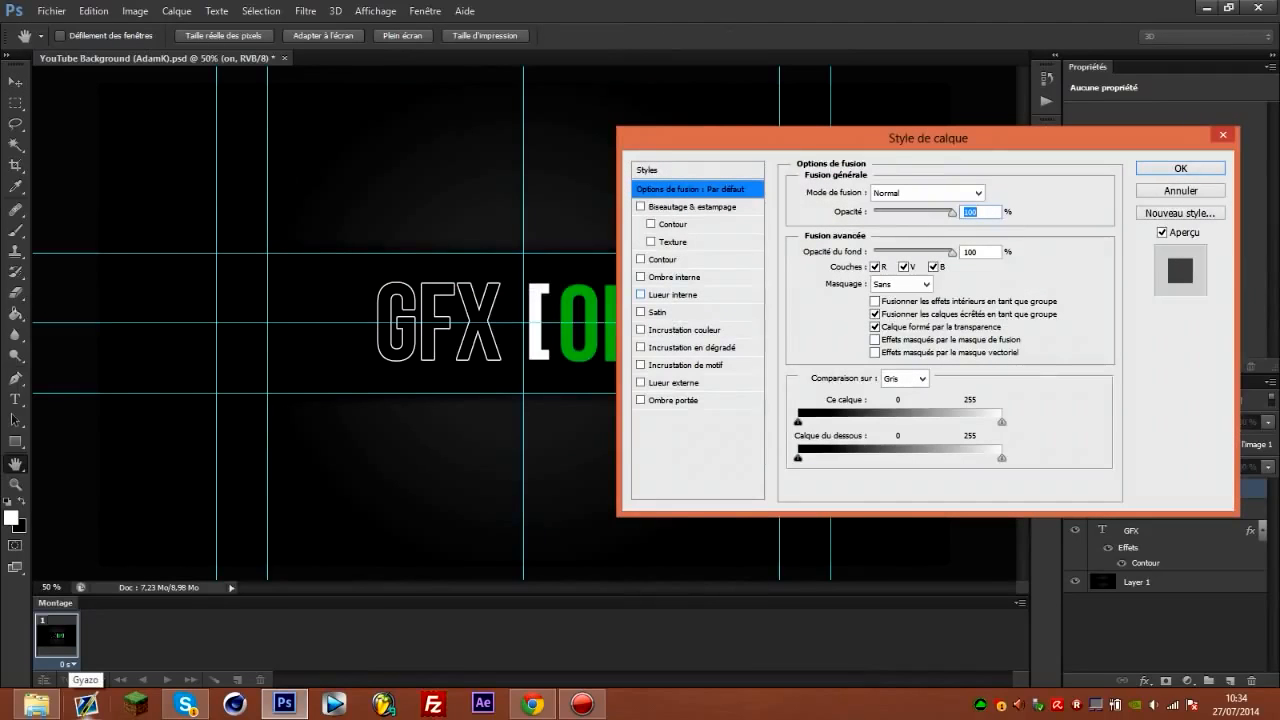
{"action": "left_click", "coordinate": [663, 260]}
{"action": "left_click", "coordinate": [1180, 168]}
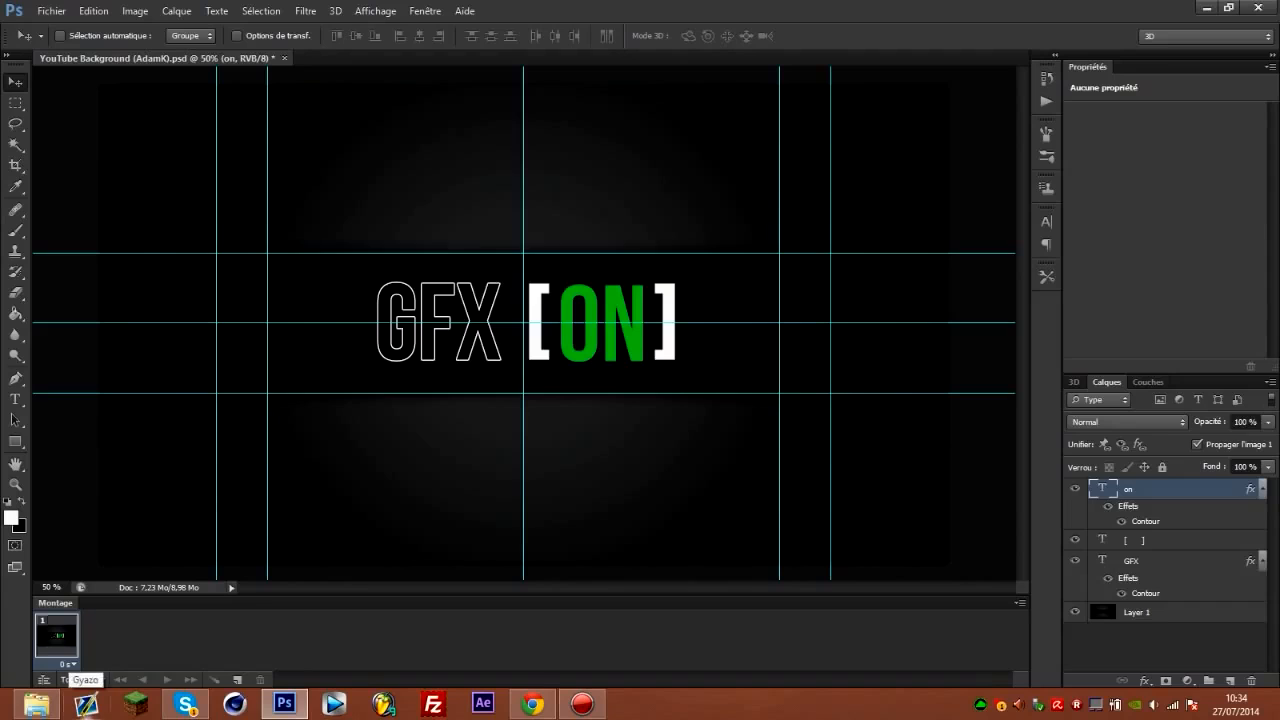
Toggle the visibility of the ON text layer several times to preview the blinking effect.
{"action": "left_click", "coordinate": [1075, 489]}
{"action": "left_click", "coordinate": [1075, 489]}
{"action": "left_click", "coordinate": [1075, 489]}
{"action": "left_click", "coordinate": [1075, 489]}
{"action": "left_click", "coordinate": [1075, 489]}
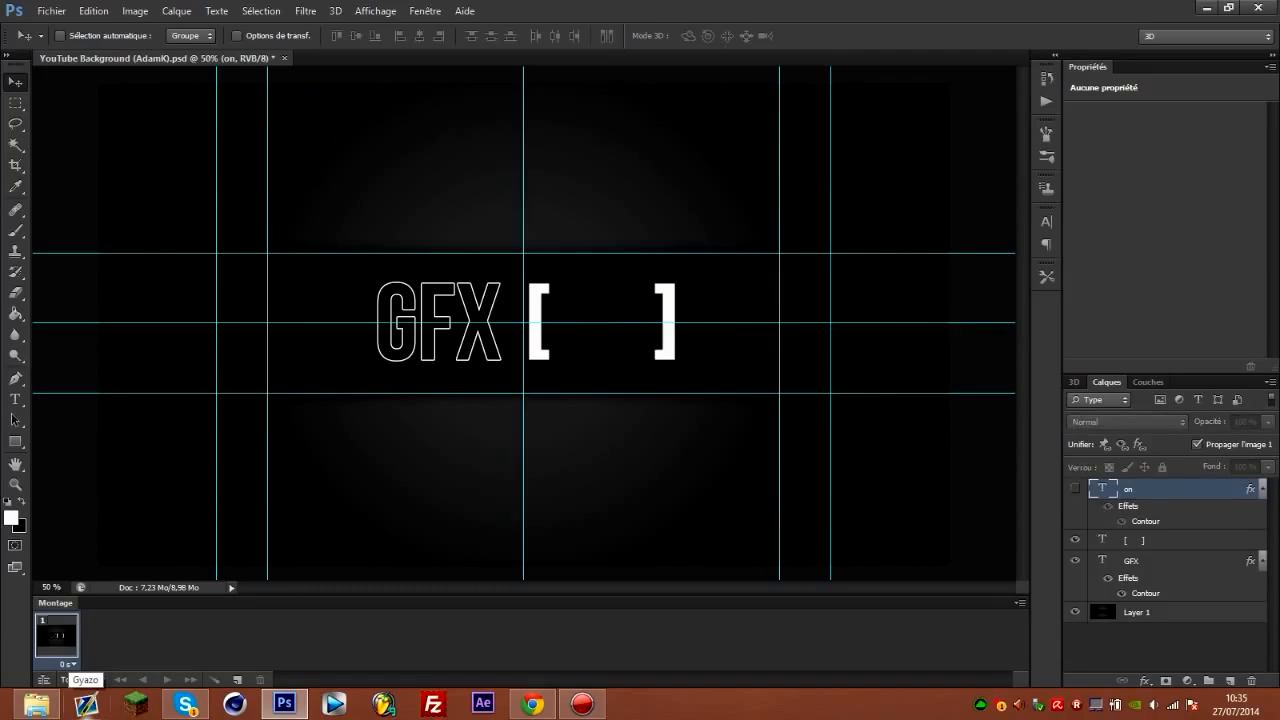
{"action": "left_click", "coordinate": [1075, 489]}
{"action": "left_click", "coordinate": [1075, 489]}
{"action": "left_click", "coordinate": [1075, 489]}
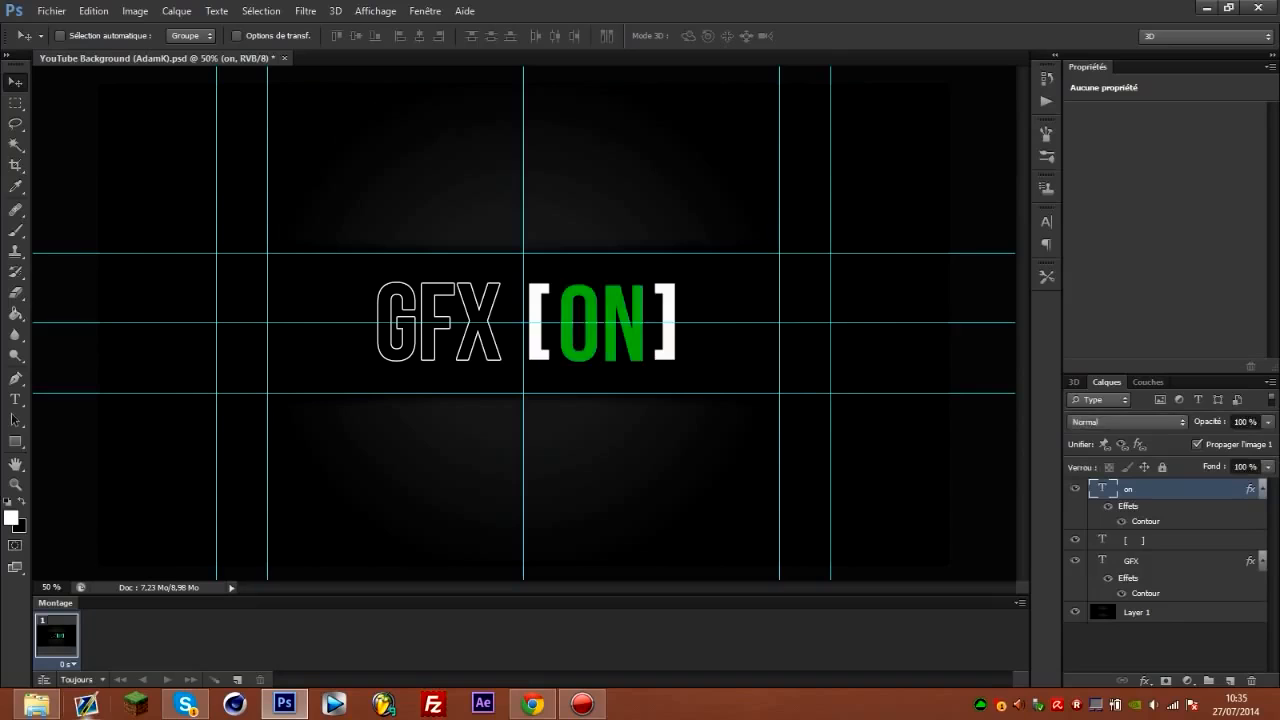
{"action": "left_click", "coordinate": [1075, 489]}
{"action": "left_click", "coordinate": [1075, 489]}
{"action": "left_click", "coordinate": [1075, 489]}
{"action": "left_click", "coordinate": [1075, 489]}
Hide and redisplay the brackets, GFX and ON text layers one at a time to preview each one blinking.
{"action": "left_click", "coordinate": [1075, 540]}
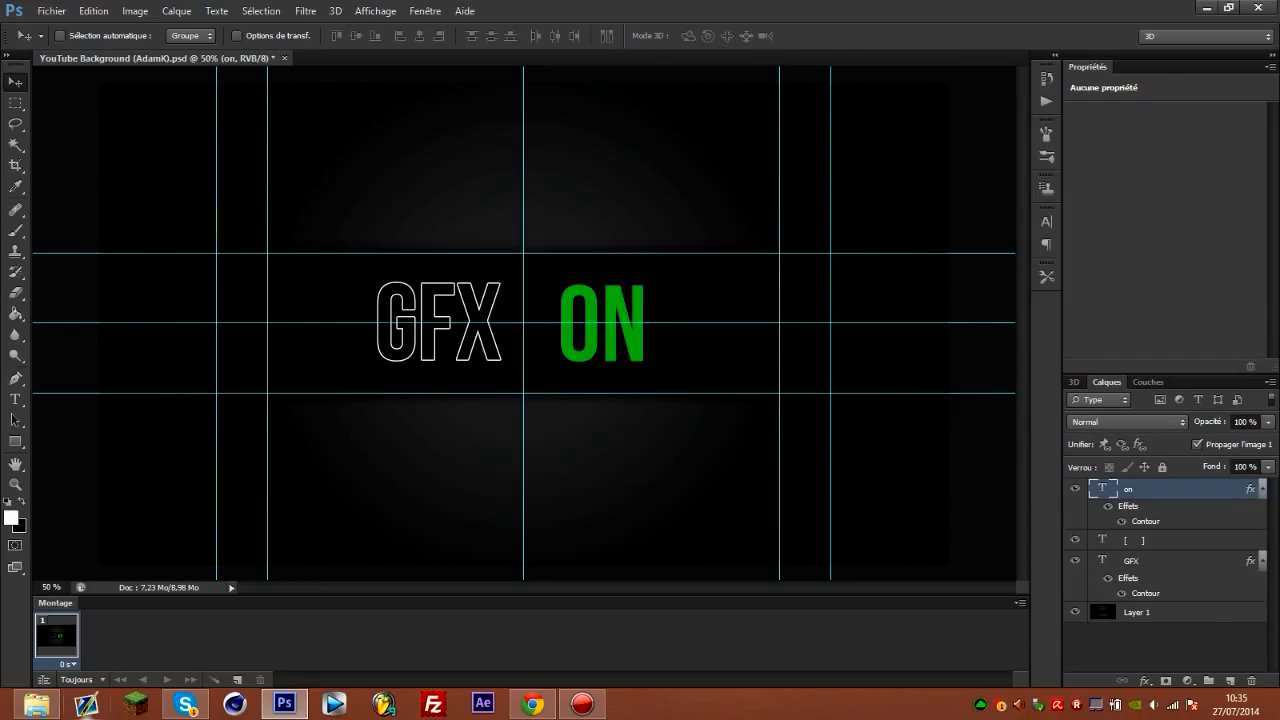
{"action": "left_click", "coordinate": [1075, 540]}
{"action": "left_click", "coordinate": [1075, 560]}
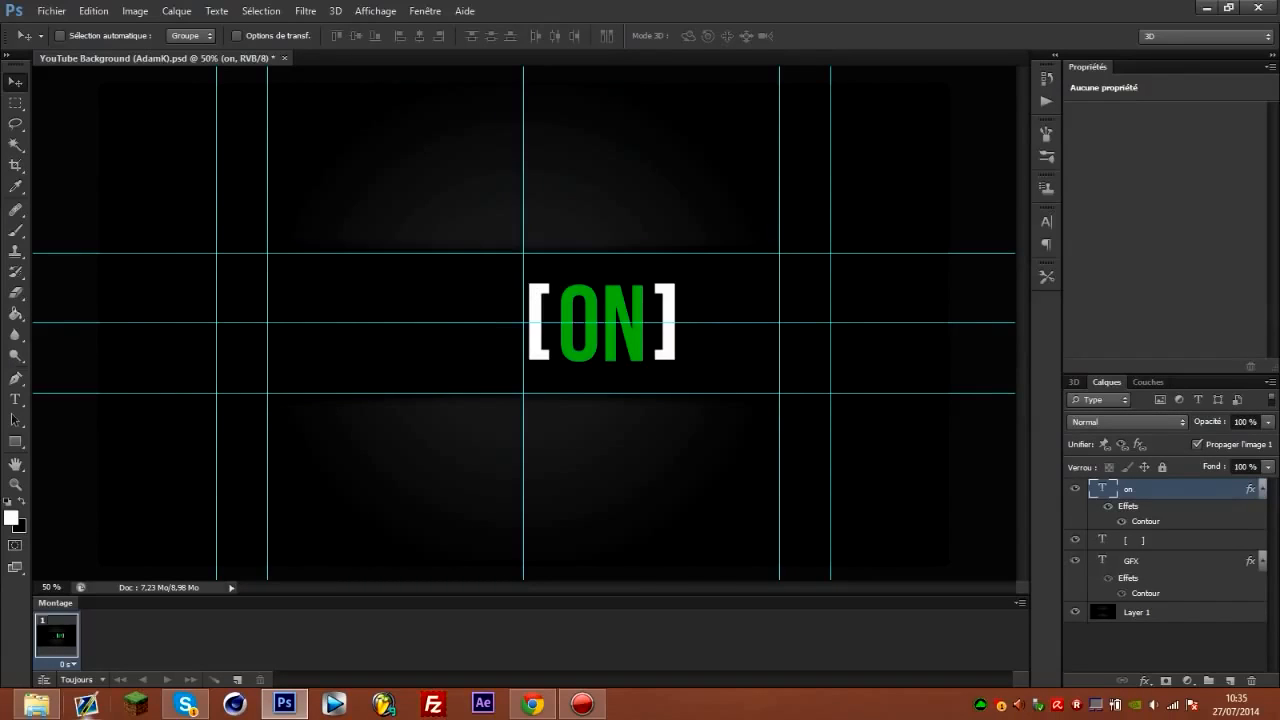
{"action": "left_click", "coordinate": [1075, 560]}
{"action": "left_click", "coordinate": [1075, 489]}
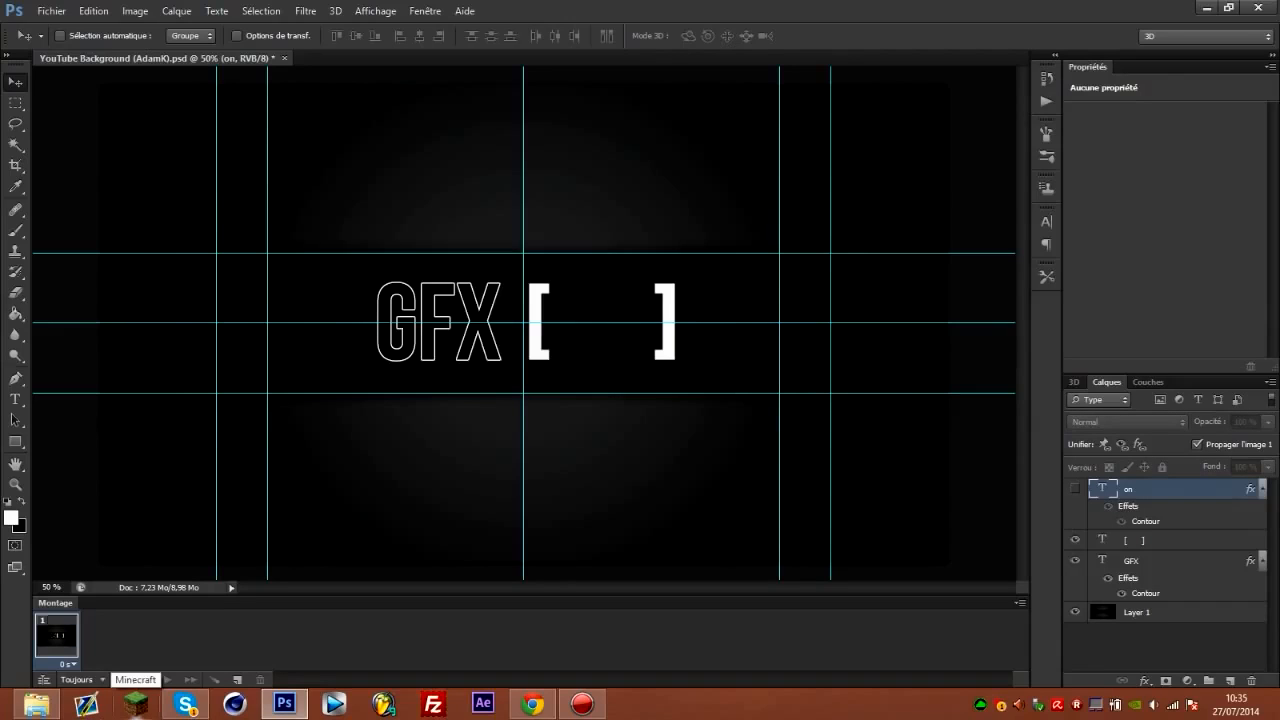
{"action": "key", "text": "ctrl+z"}
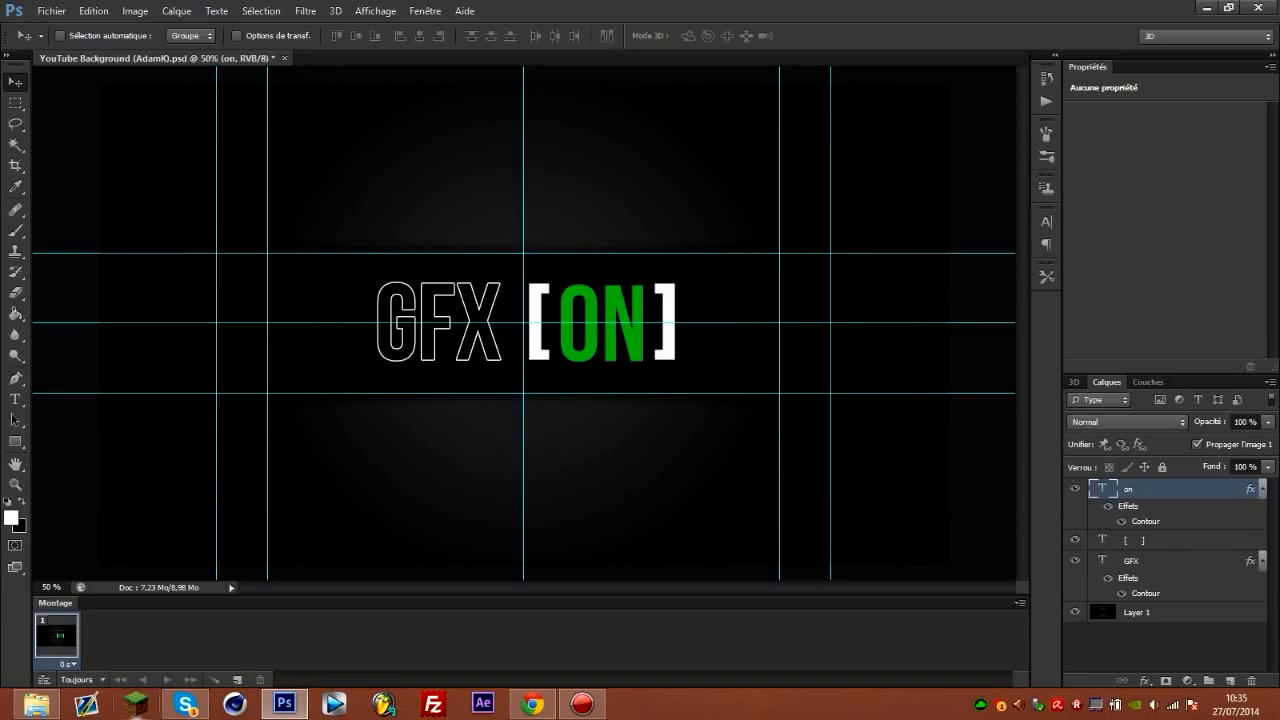
Duplicate the first animation frame twice to make three frames, and play the animation.
{"action": "left_click", "coordinate": [67, 664]}
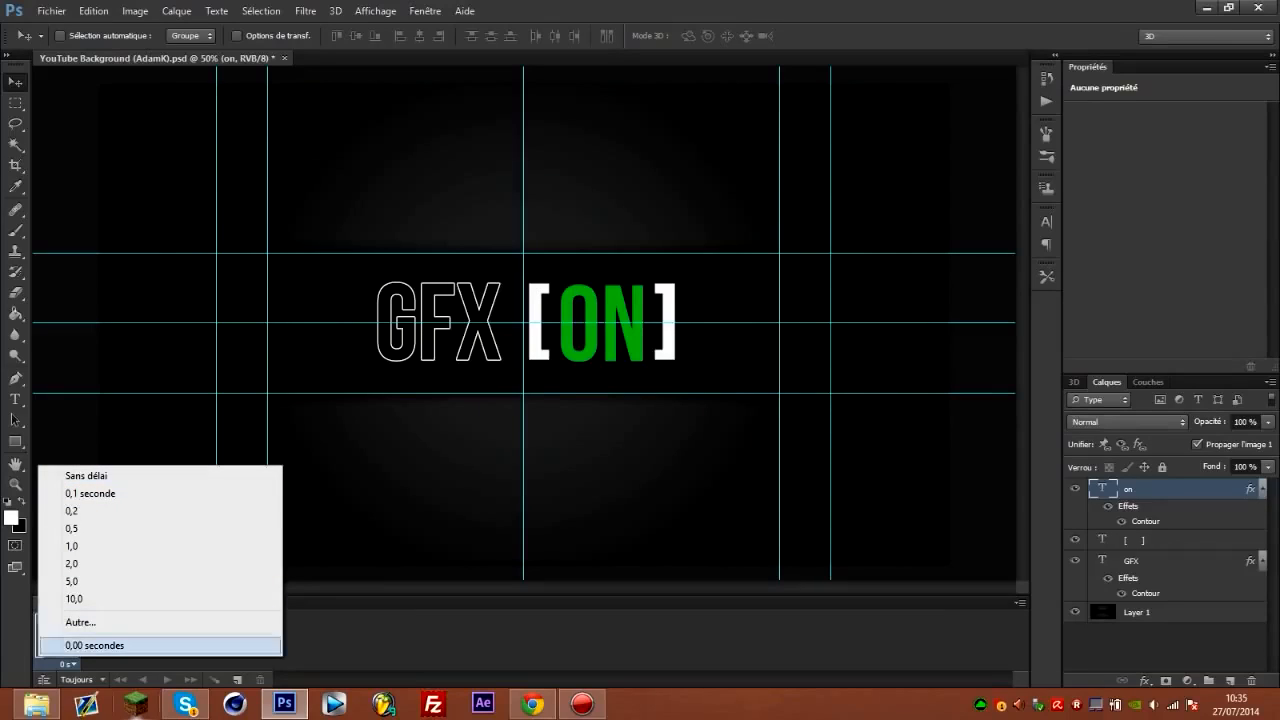
{"action": "key", "text": "Escape"}
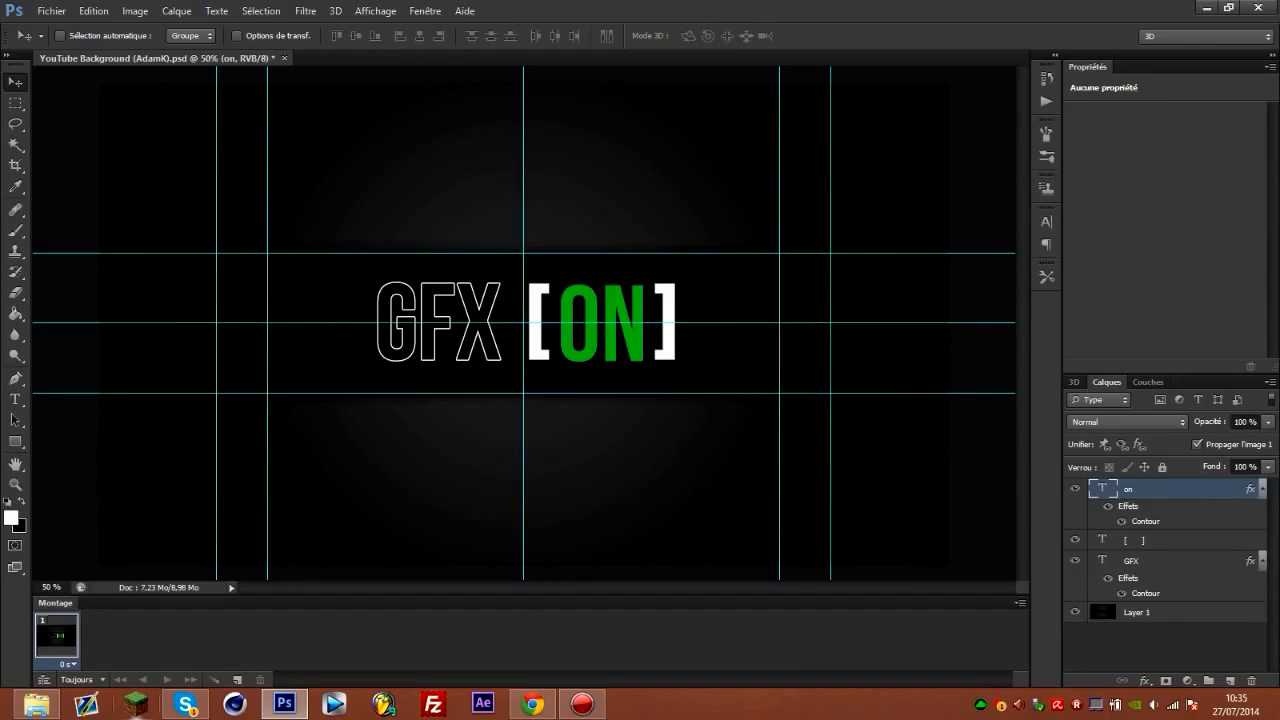
{"action": "left_click", "coordinate": [237, 679]}
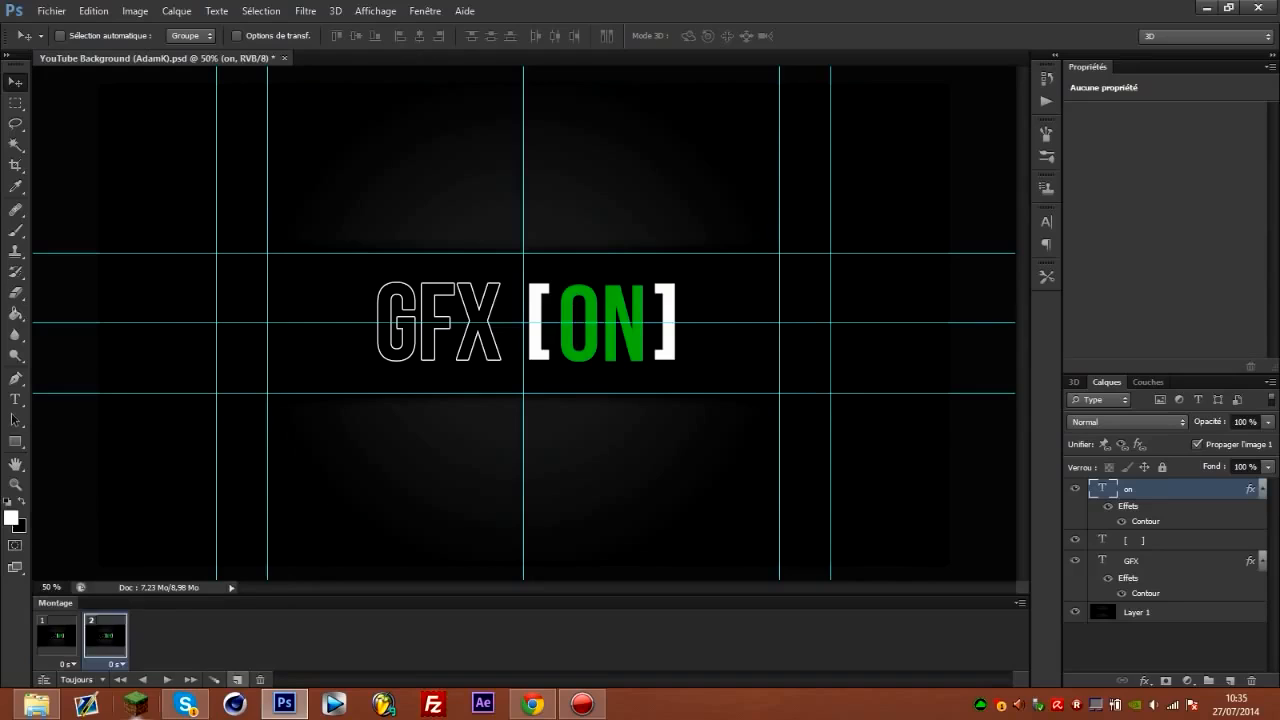
{"action": "left_click", "coordinate": [237, 679]}
{"action": "left_click", "coordinate": [167, 679]}
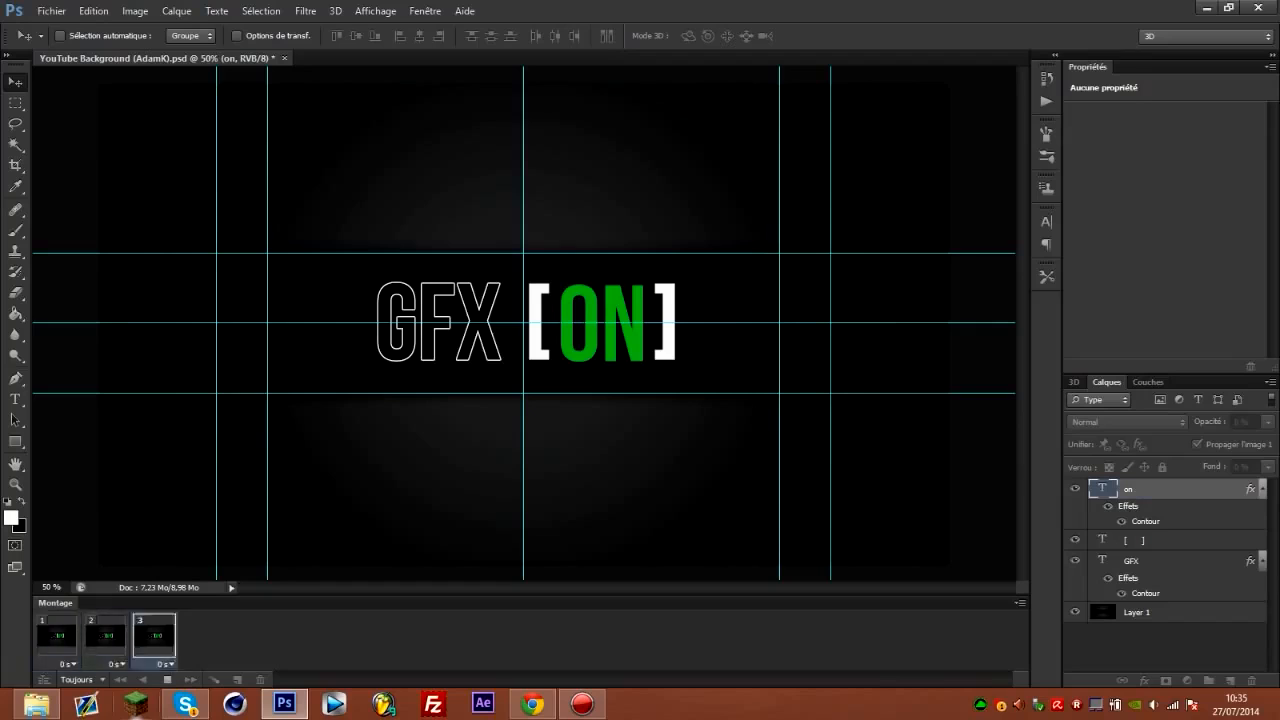
{"action": "left_click", "coordinate": [167, 679]}
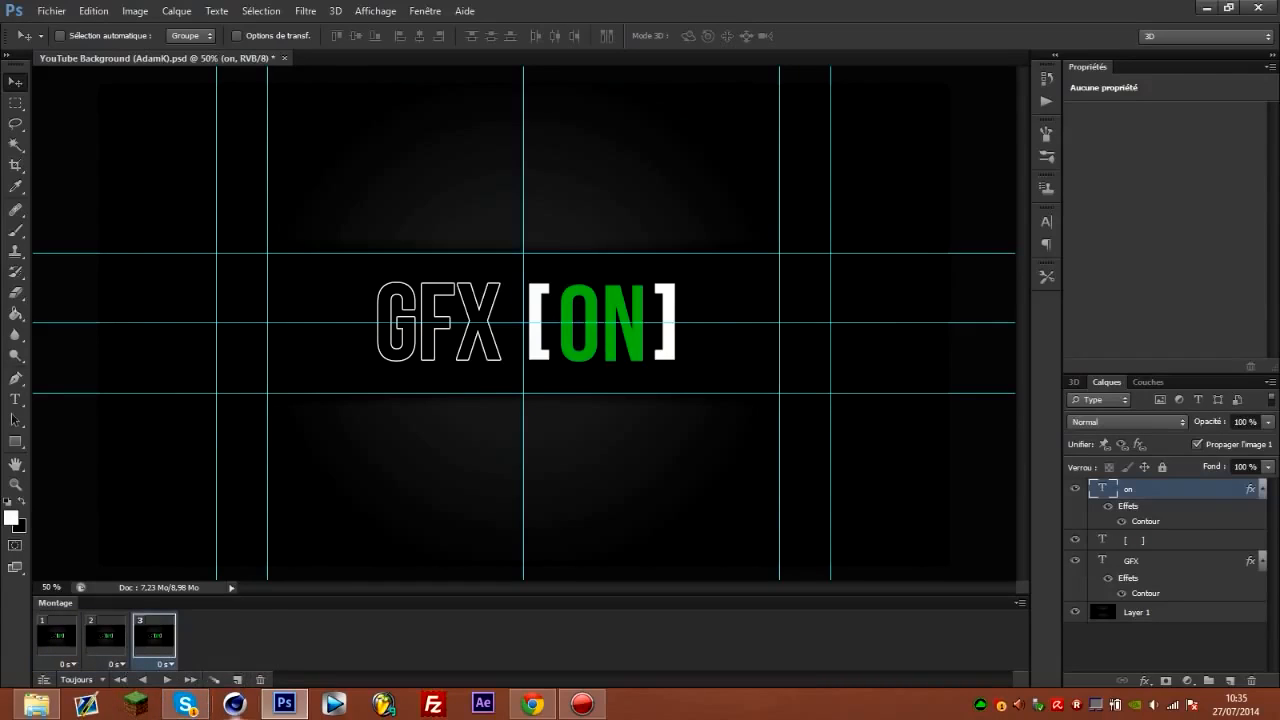
Add animation frames 4 and 5 and hide the ON text layer in both of them.
{"action": "left_click", "coordinate": [238, 679]}
{"action": "left_click", "coordinate": [238, 679]}
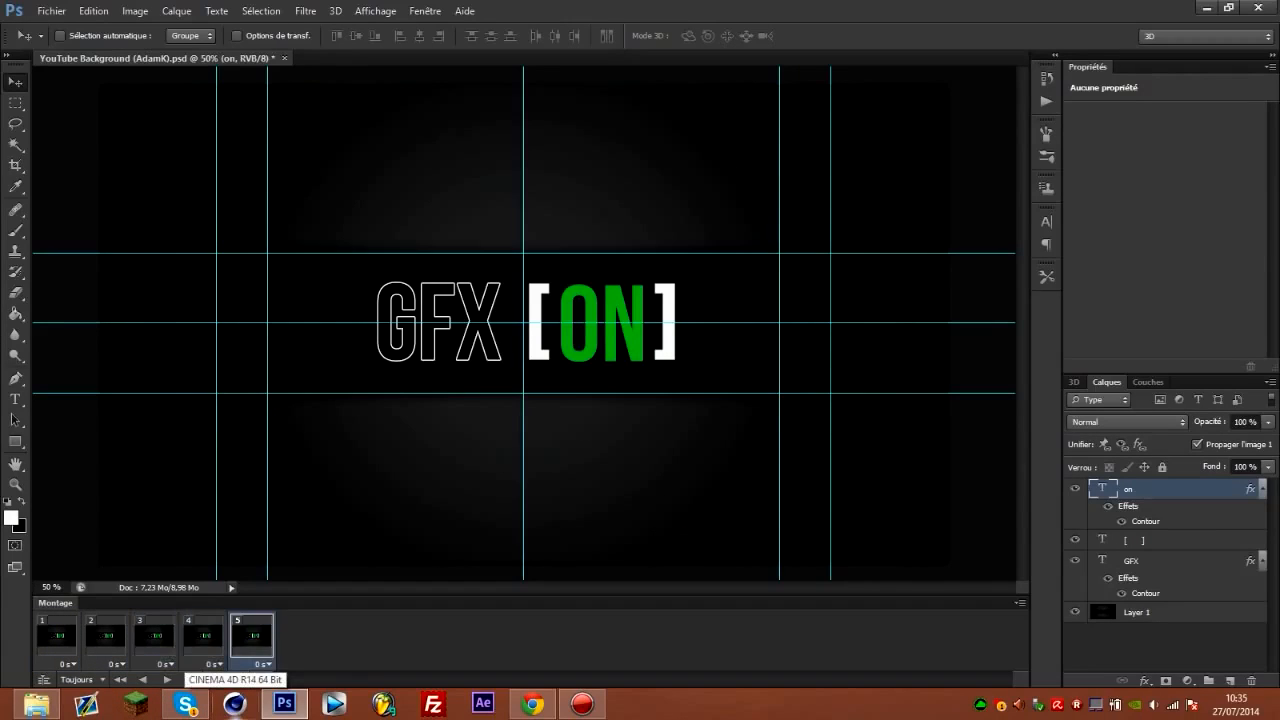
{"action": "left_click", "coordinate": [1075, 489]}
{"action": "left_click", "coordinate": [203, 637]}
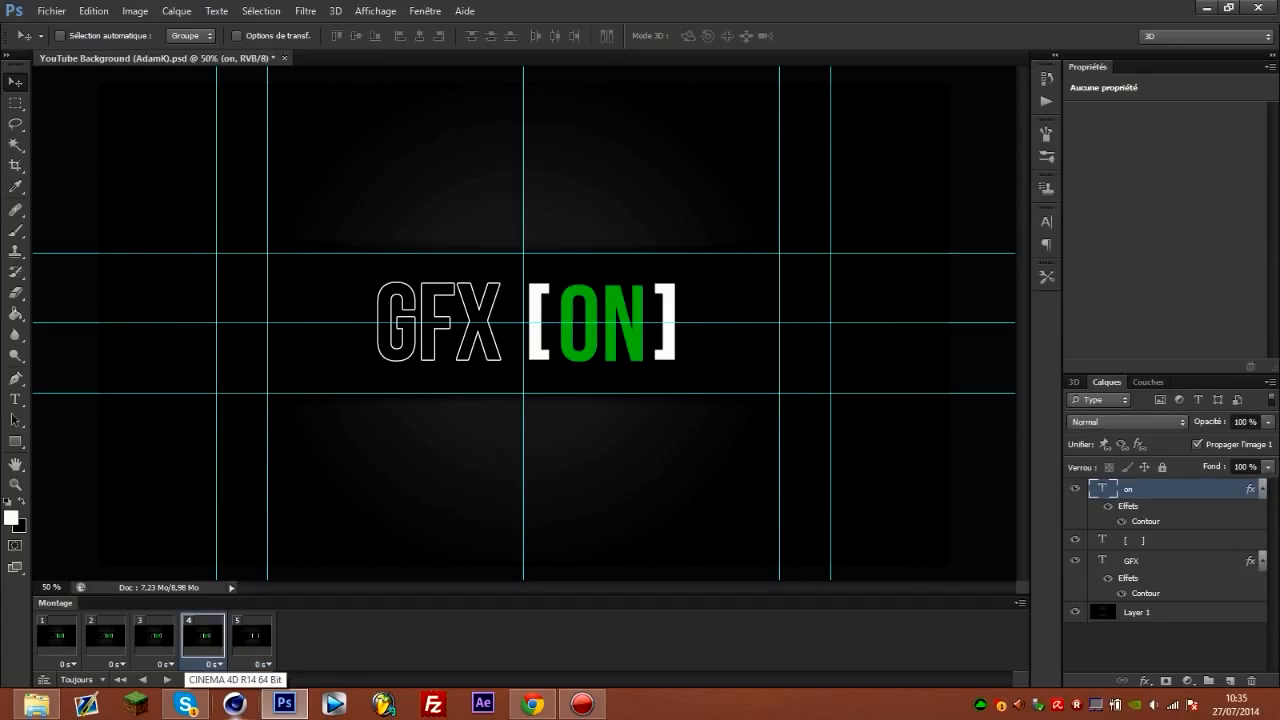
{"action": "left_click", "coordinate": [1075, 489]}
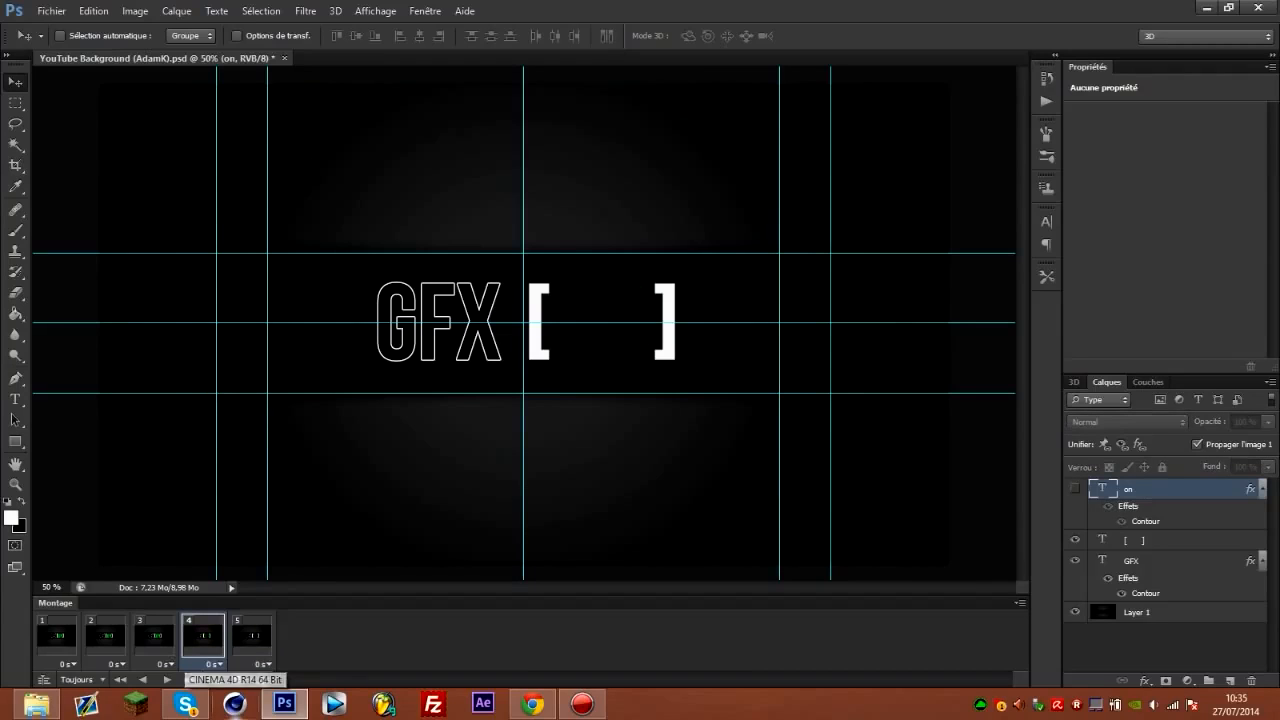
Play the frame animation from the first frame to check the blinking, and stop it.
{"action": "left_click", "coordinate": [57, 637]}
{"action": "left_click", "coordinate": [167, 679]}
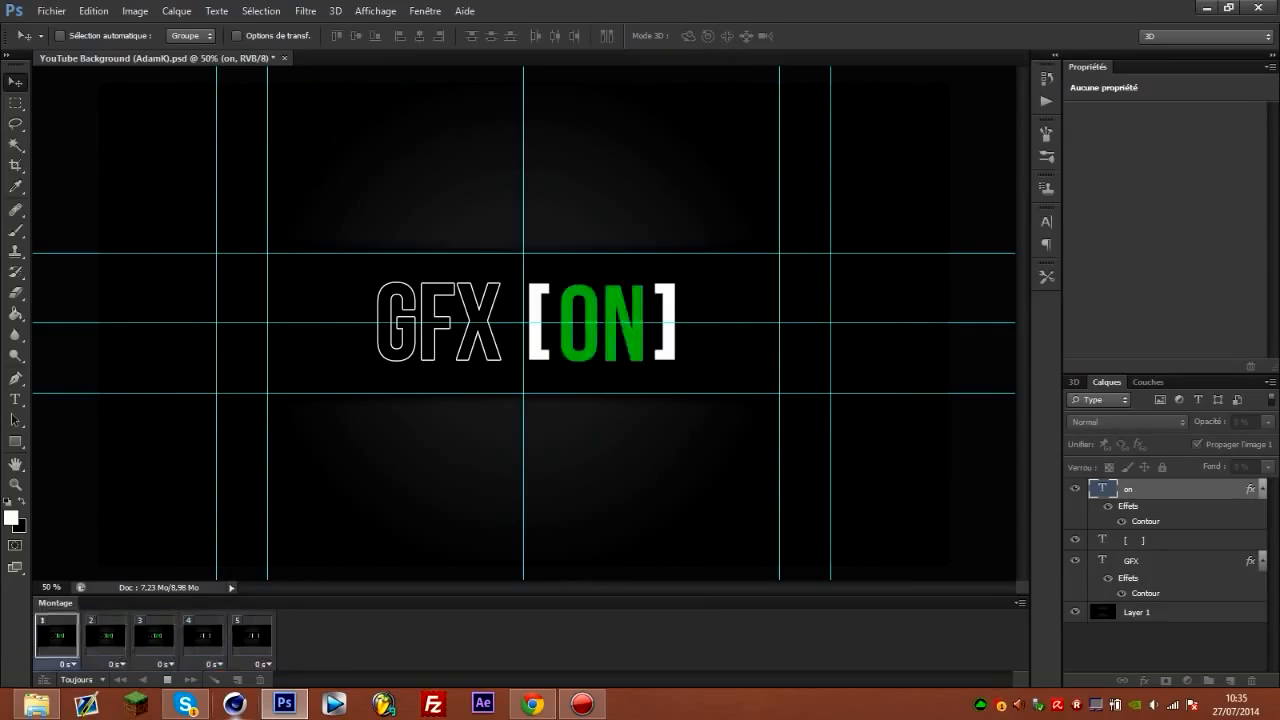
{"action": "left_click", "coordinate": [167, 679]}
Replace frame 5 with two copies of frame 4, making six frames, and play the animation.
{"action": "left_click", "coordinate": [252, 637]}
{"action": "left_click", "coordinate": [260, 679]}
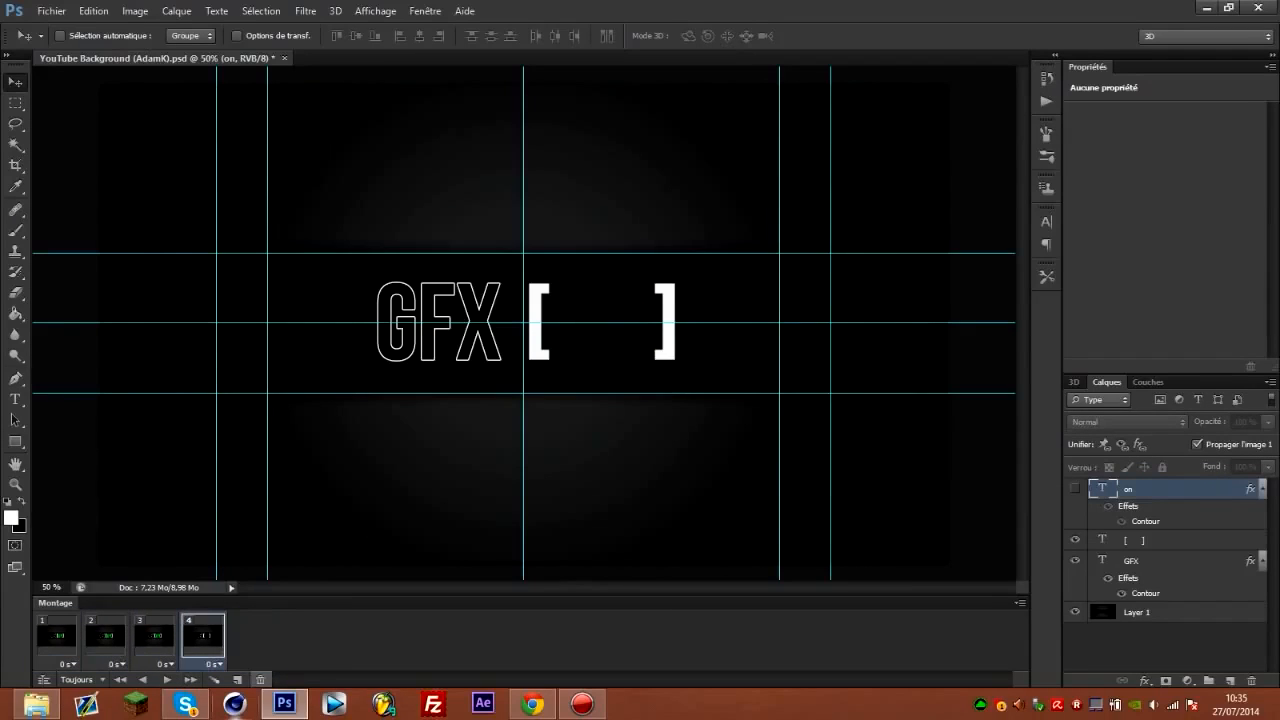
{"action": "left_click", "coordinate": [237, 679]}
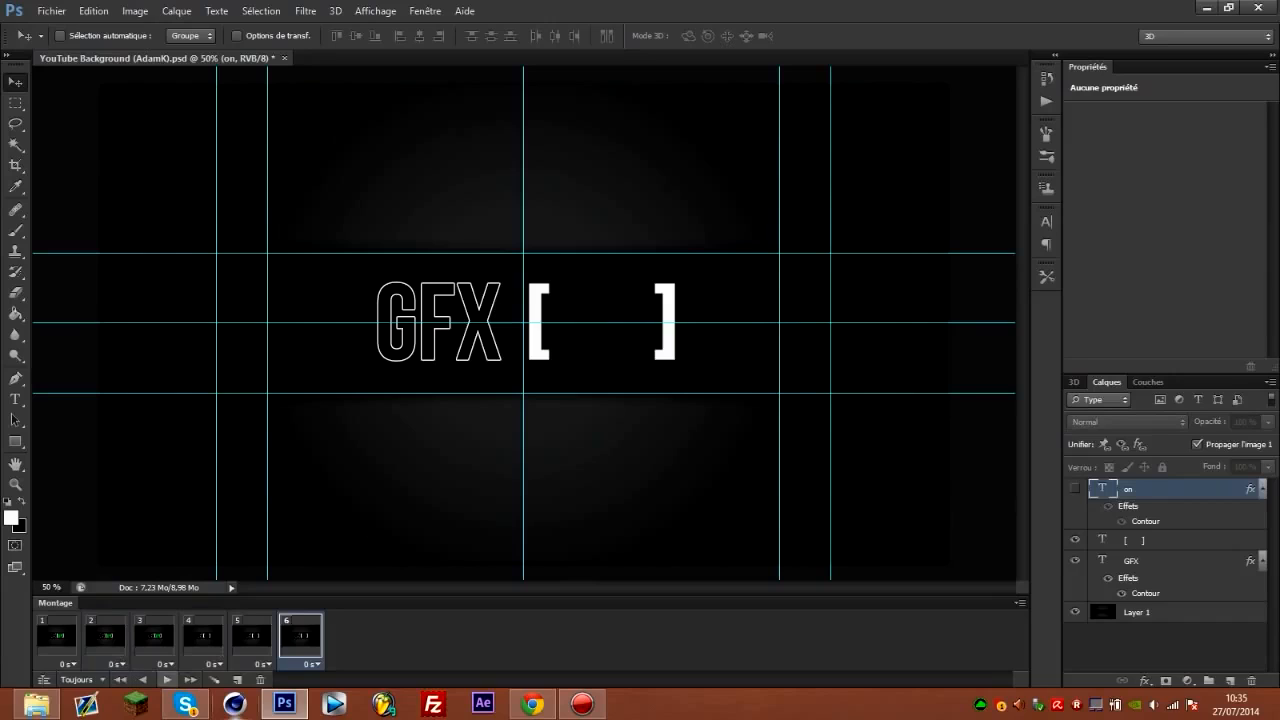
{"action": "left_click", "coordinate": [167, 679]}
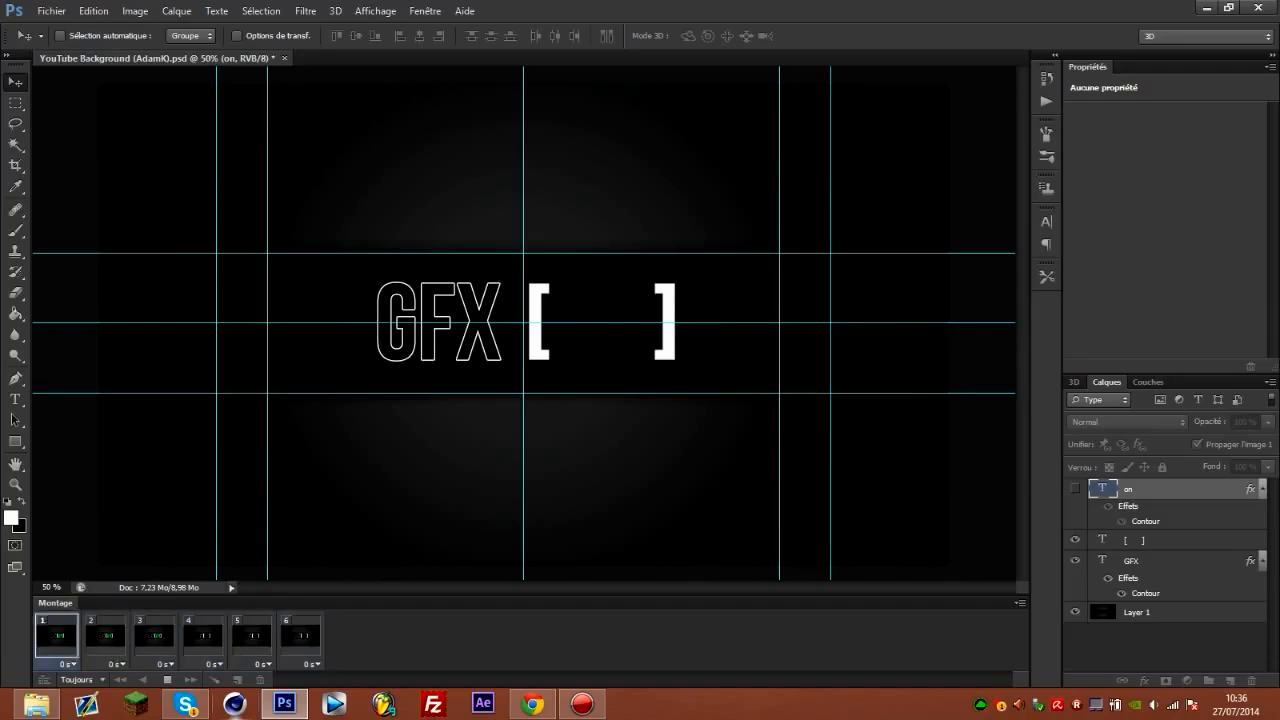
{"action": "left_click", "coordinate": [167, 679]}
Open Save for Web with the GIF format and play the animation with the bracketed text in view.
{"action": "left_click", "coordinate": [51, 10]}
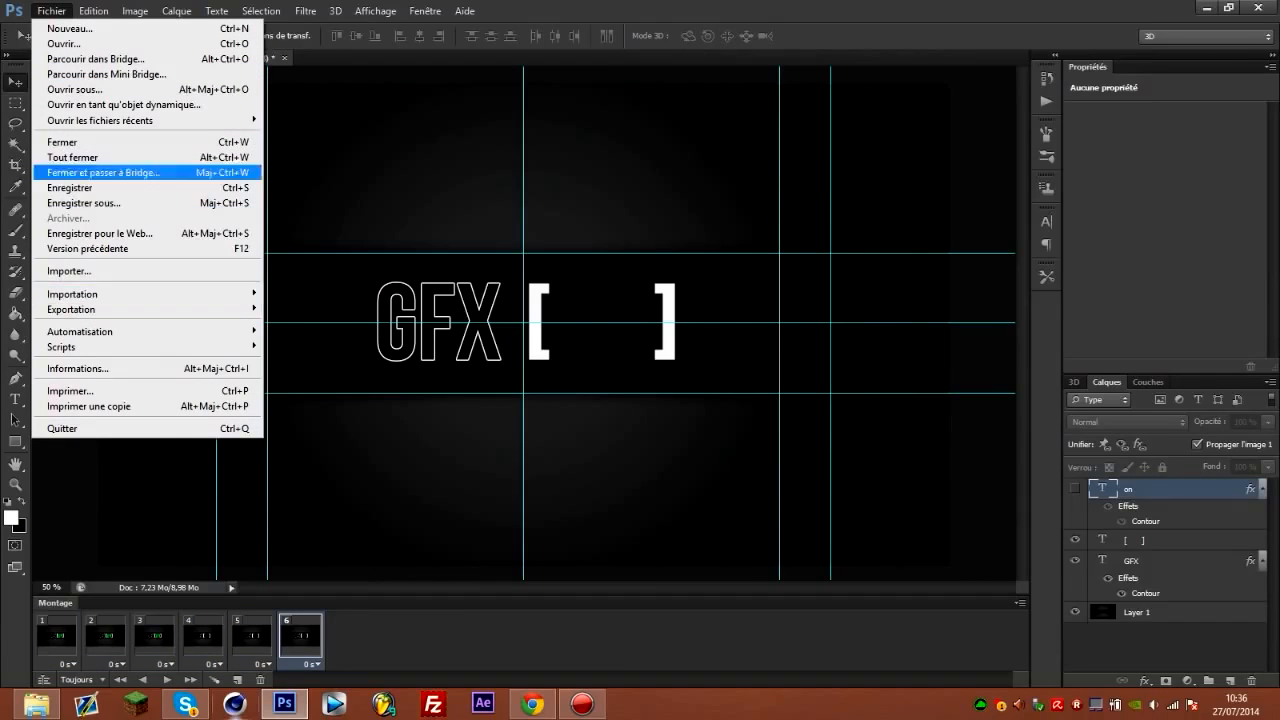
{"action": "left_click", "coordinate": [100, 233]}
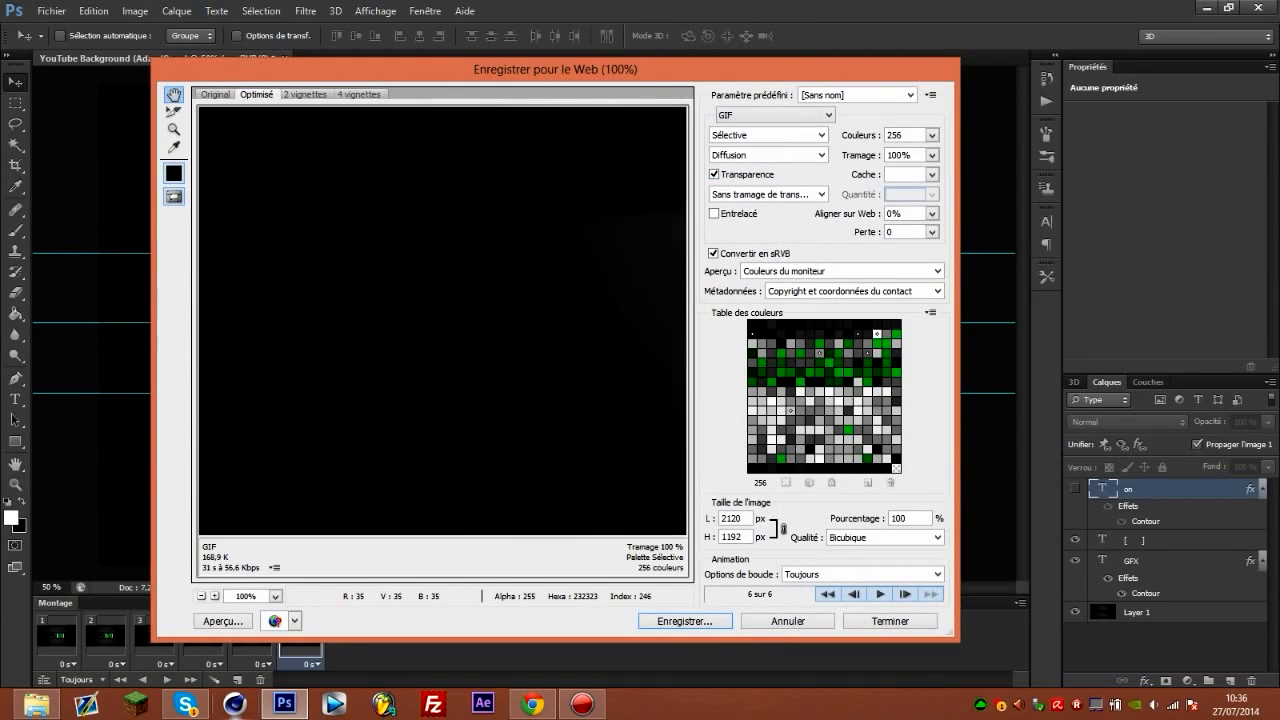
{"action": "left_click_drag", "start_coordinate": [640, 300], "coordinate": [415, 458]}
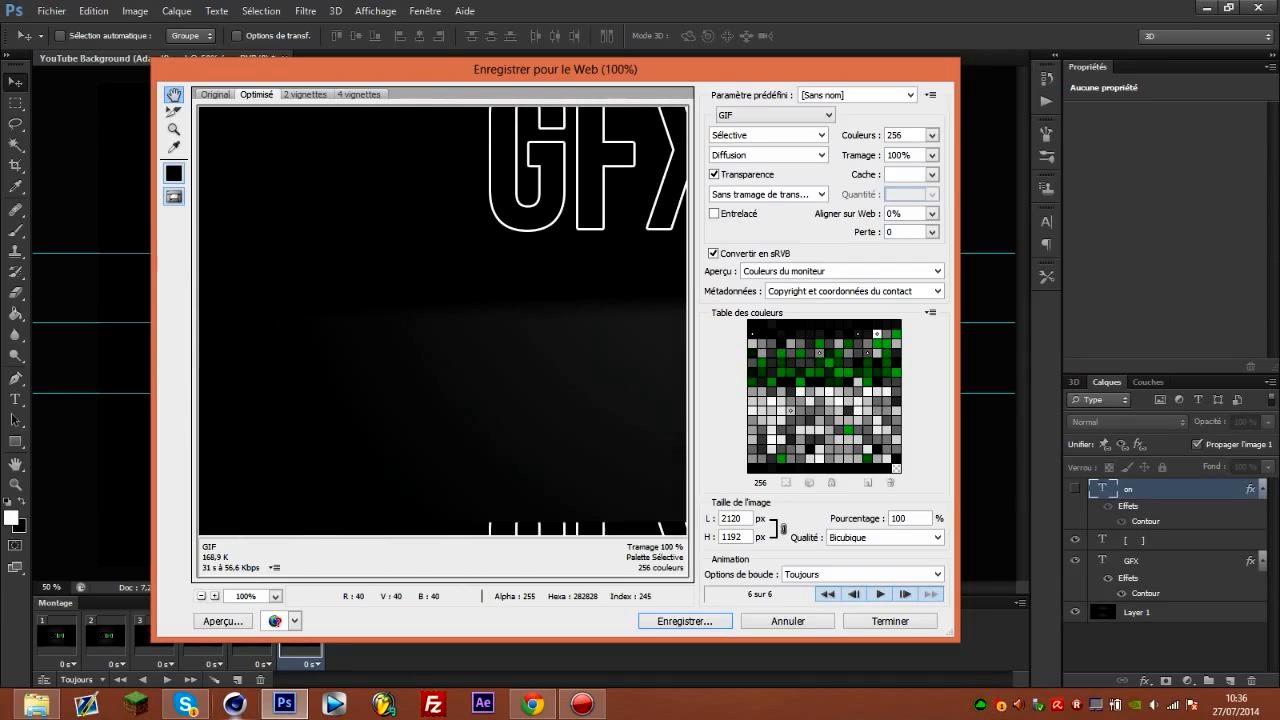
{"action": "left_click_drag", "start_coordinate": [600, 400], "coordinate": [563, 426]}
{"action": "left_click_drag", "start_coordinate": [563, 310], "coordinate": [337, 415]}
{"action": "left_click_drag", "start_coordinate": [570, 385], "coordinate": [376, 414]}
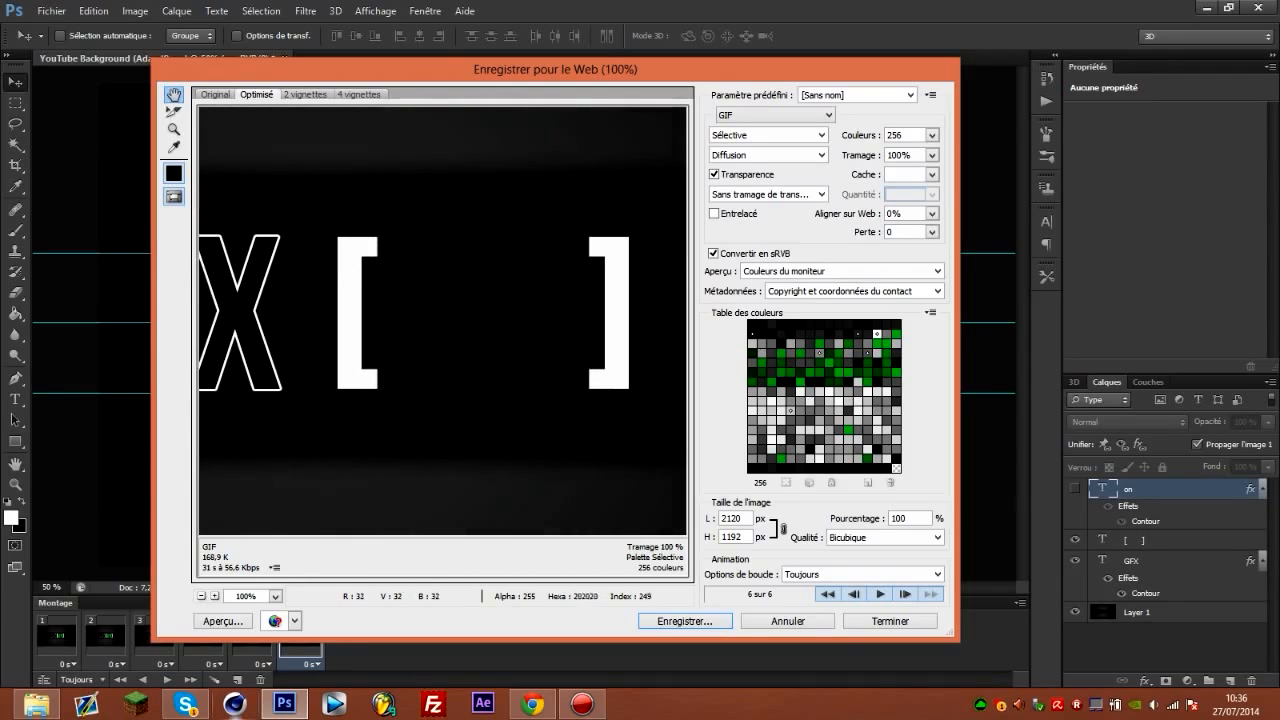
{"action": "left_click", "coordinate": [880, 594]}
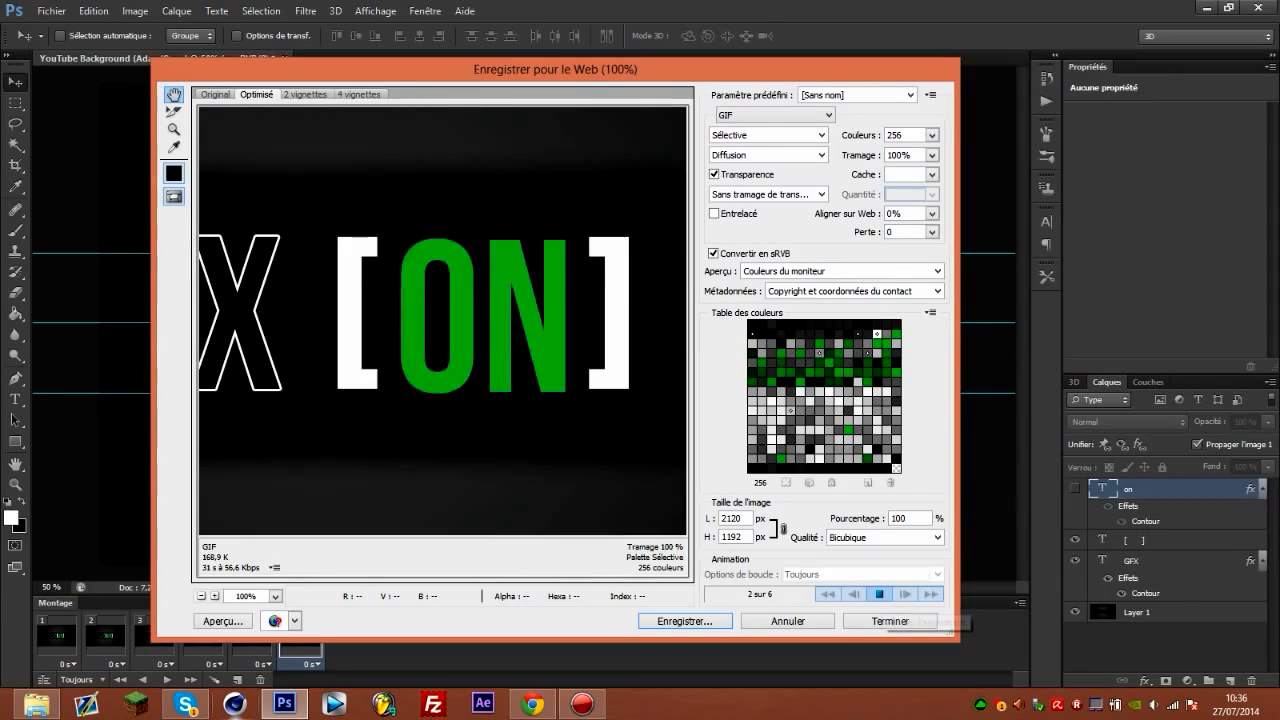
{"action": "left_click", "coordinate": [880, 594]}
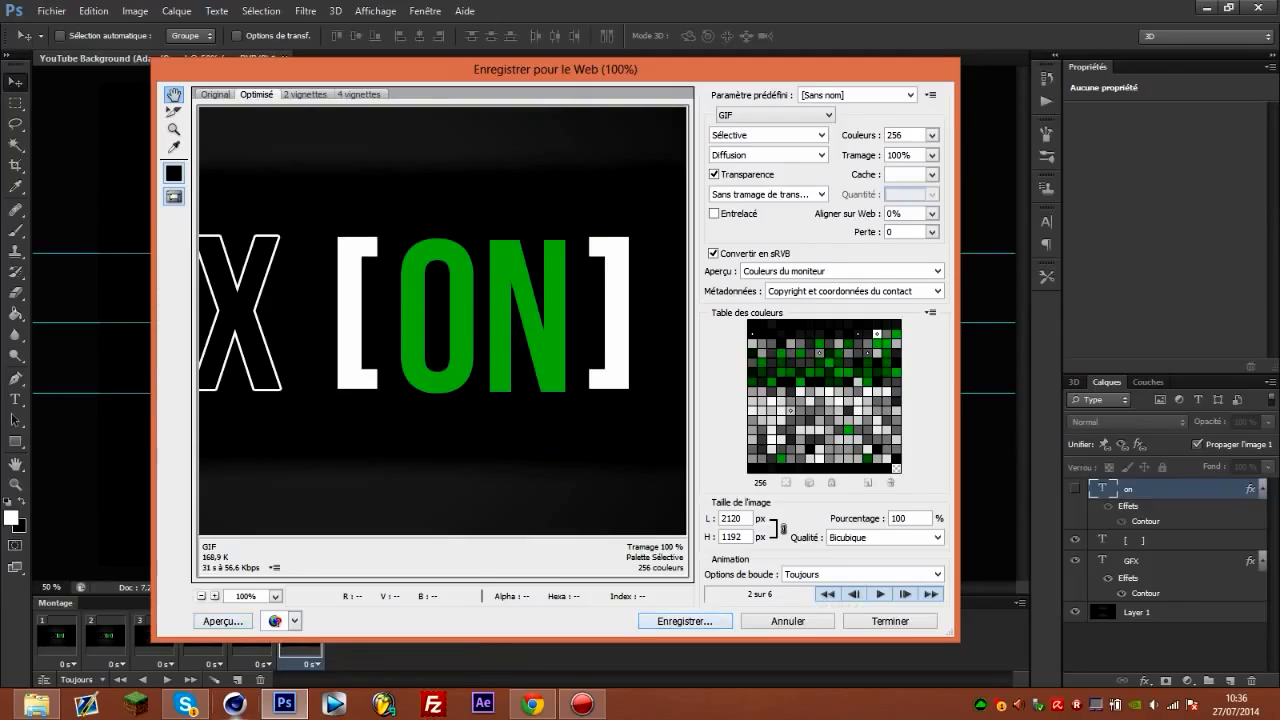
Save the optimized GIF to the Desktop (Bureau) as "TUTO BANNIERE ANIMEE" with the Images format, accepting the file name warning.
{"action": "left_click", "coordinate": [685, 621]}
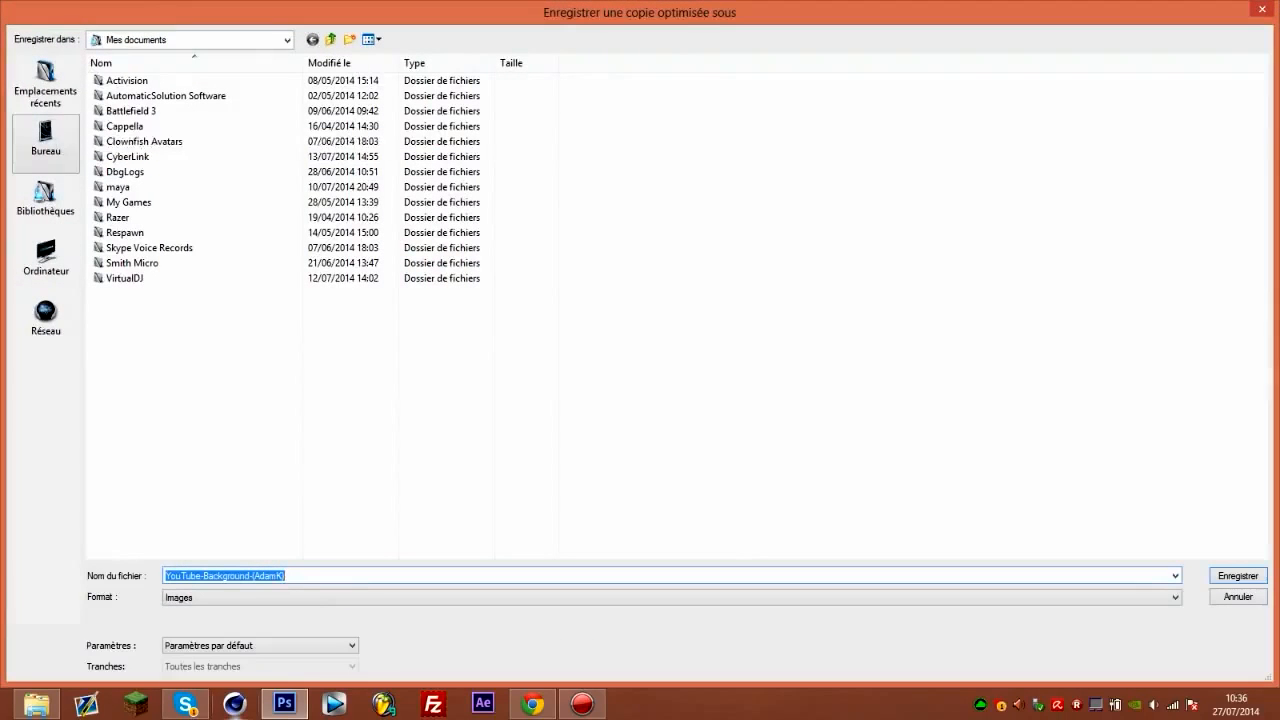
{"action": "left_click", "coordinate": [45, 140]}
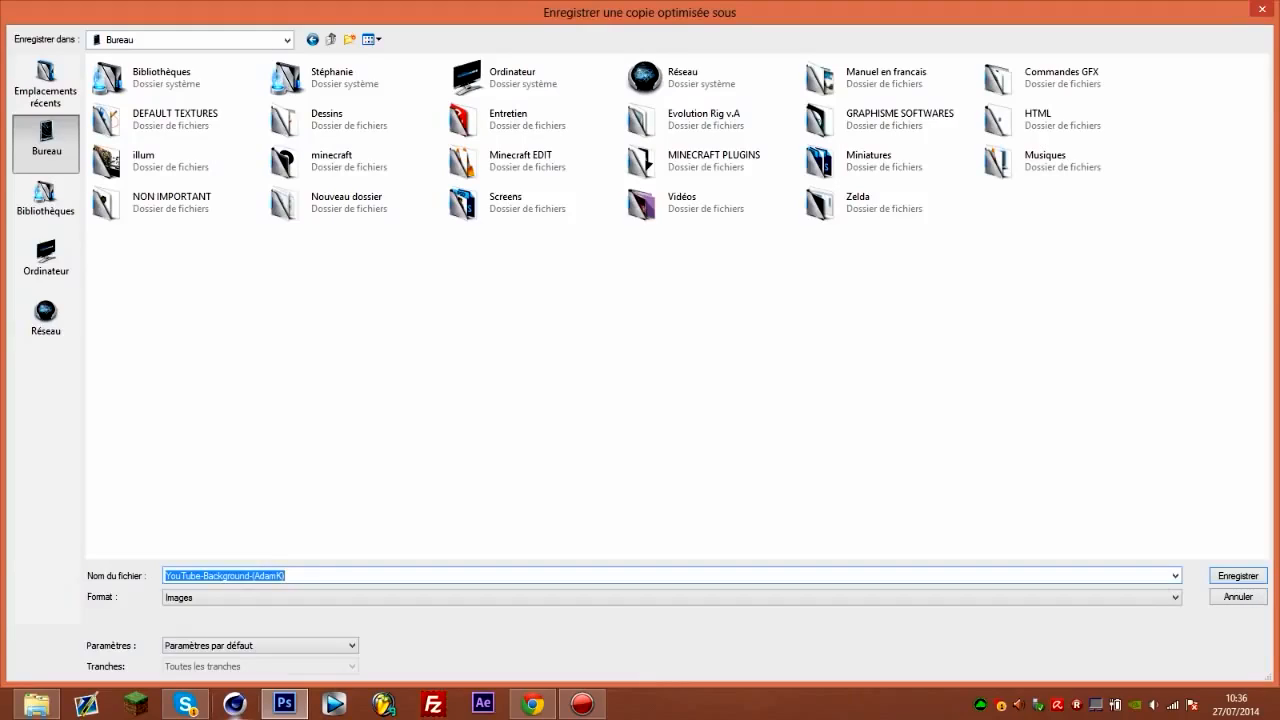
{"action": "type", "text": "TUTO BANNIERE ANIMEE"}
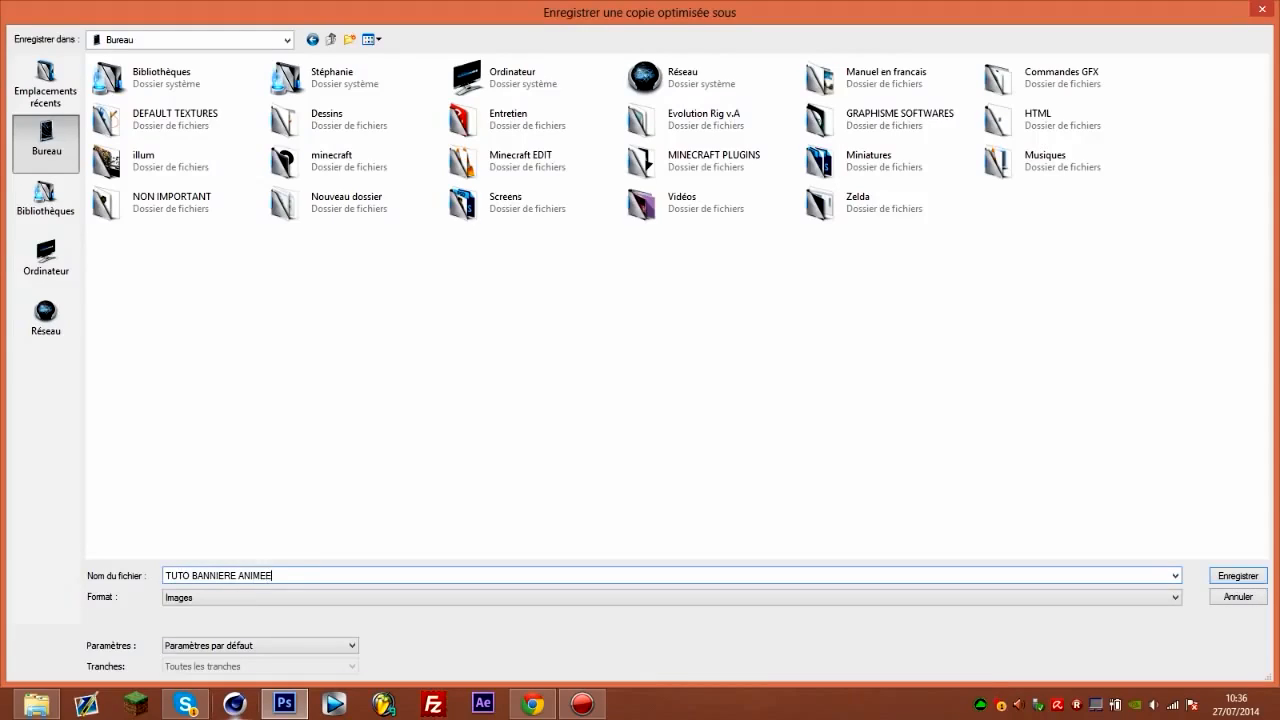
{"action": "left_click", "coordinate": [672, 597]}
{"action": "left_click", "coordinate": [672, 597]}
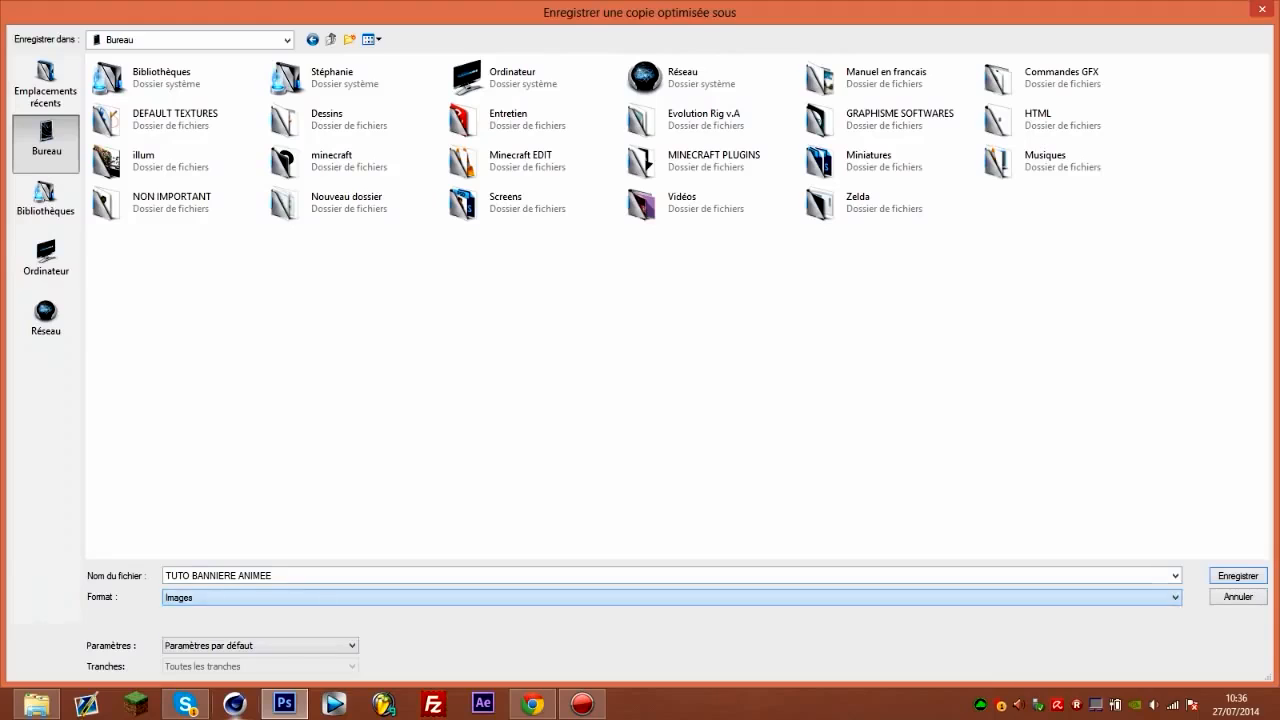
{"action": "left_click", "coordinate": [672, 597]}
{"action": "left_click", "coordinate": [672, 597]}
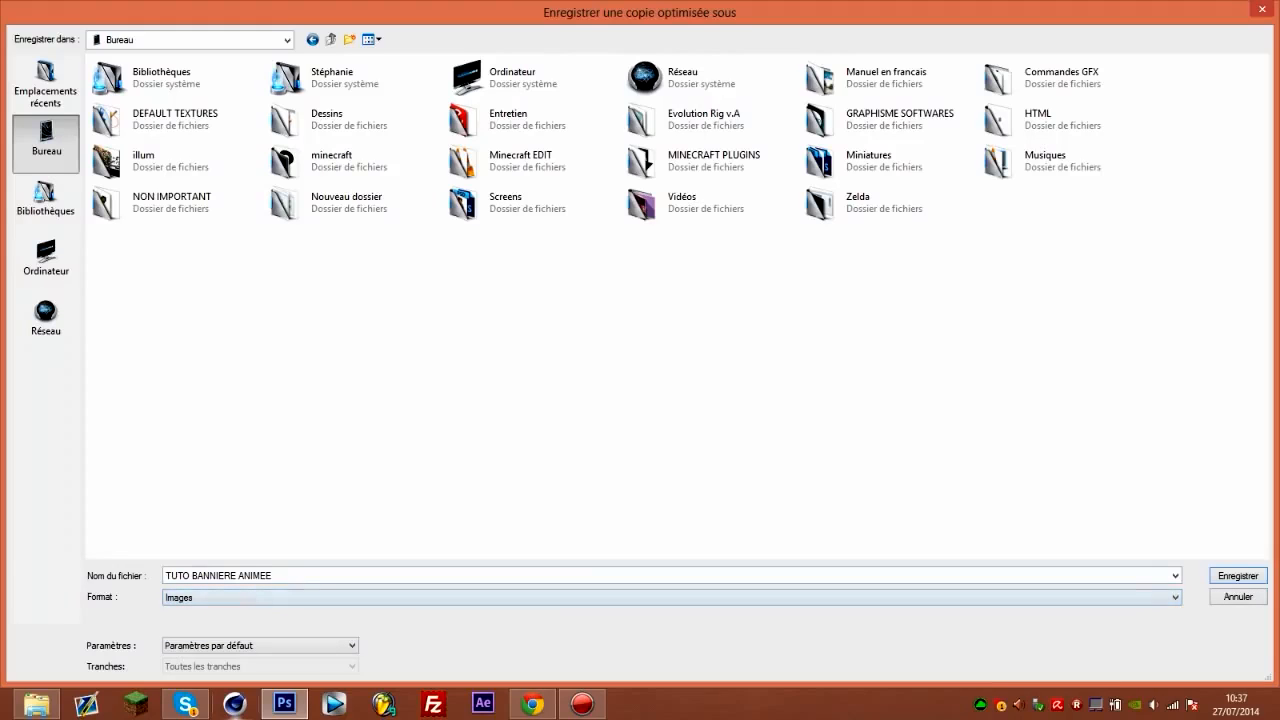
{"action": "key", "text": "Return"}
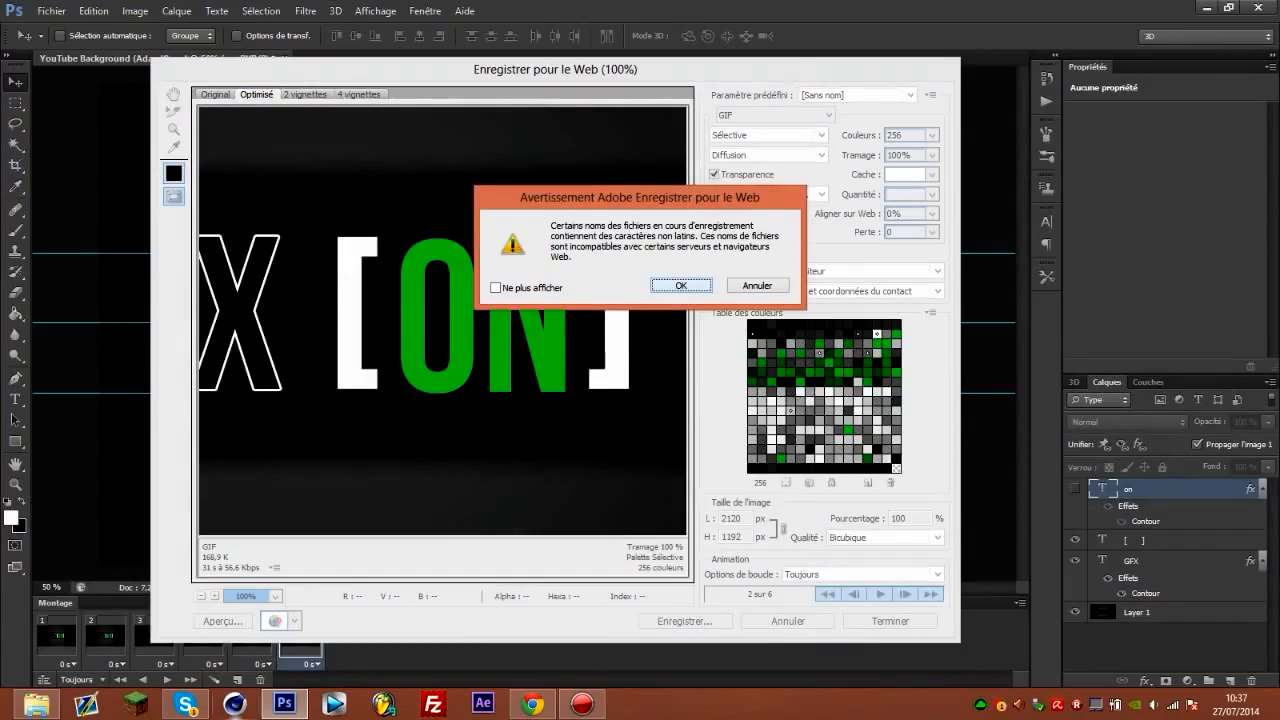
{"action": "key", "text": "Return"}
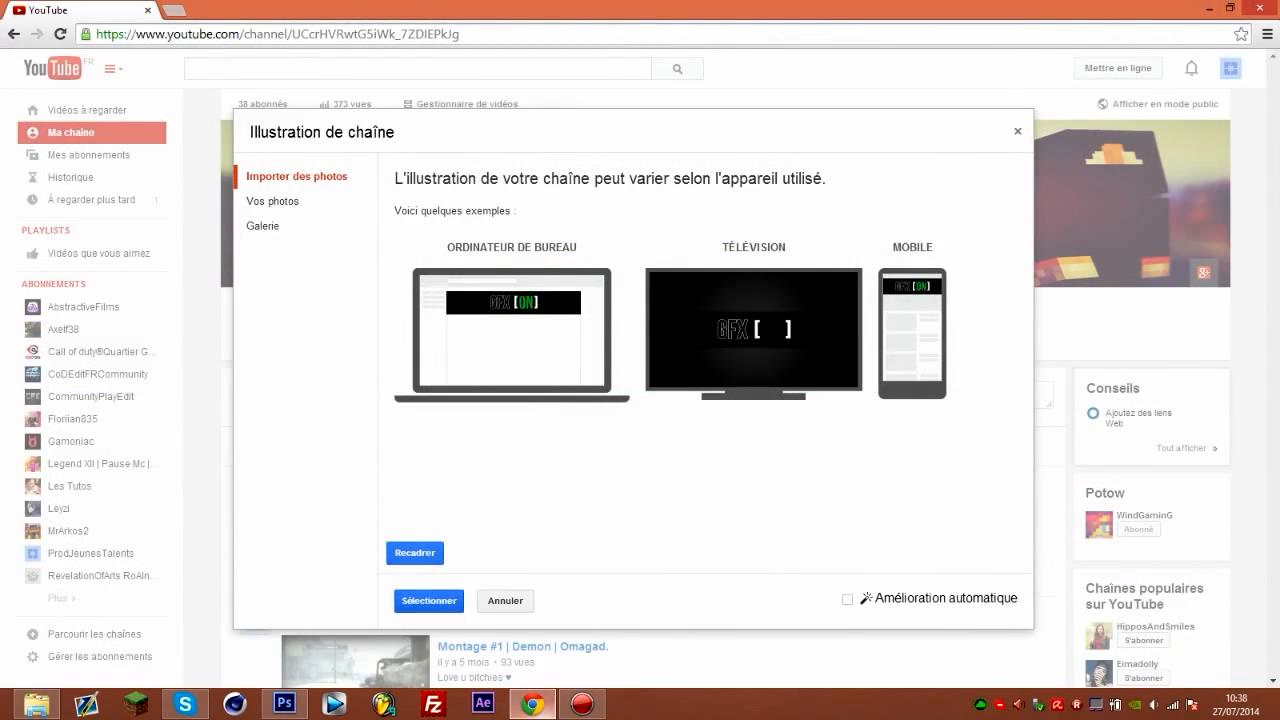
Apply the imported GFX [ON] image as the YouTube channel art in the browser and reload the channel page.
{"action": "left_click", "coordinate": [429, 601]}
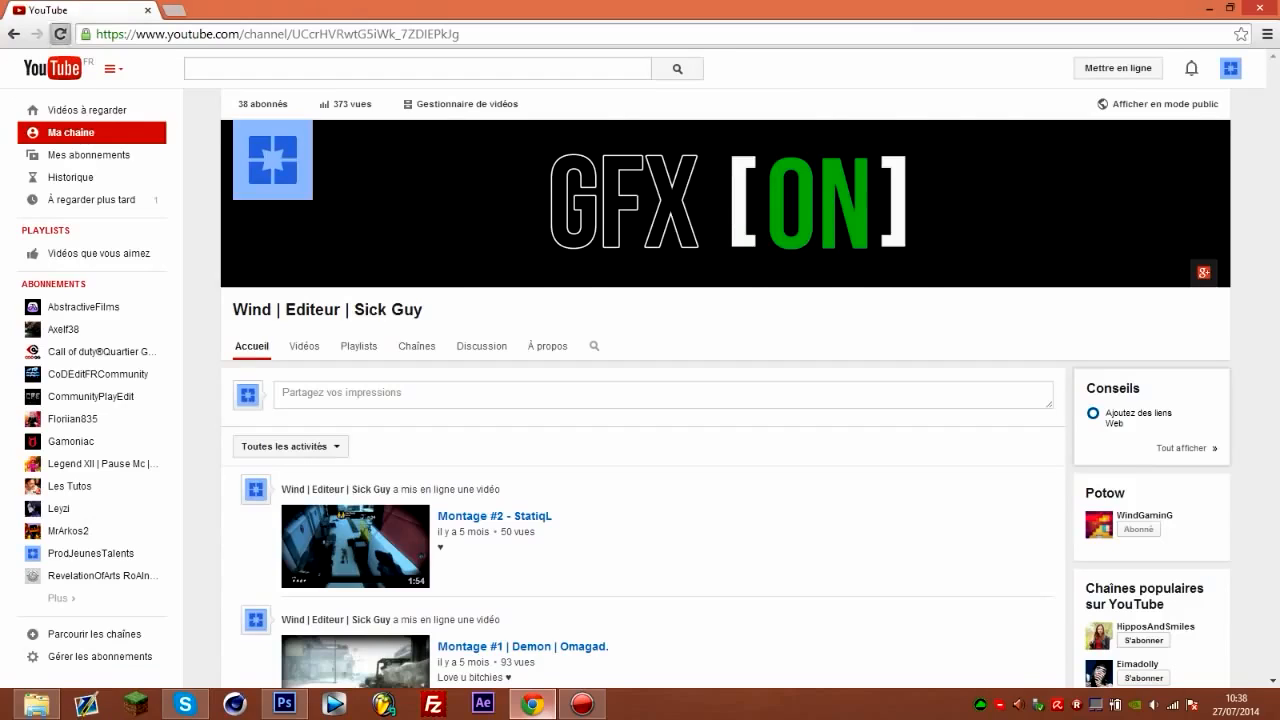
{"action": "left_click", "coordinate": [60, 34]}
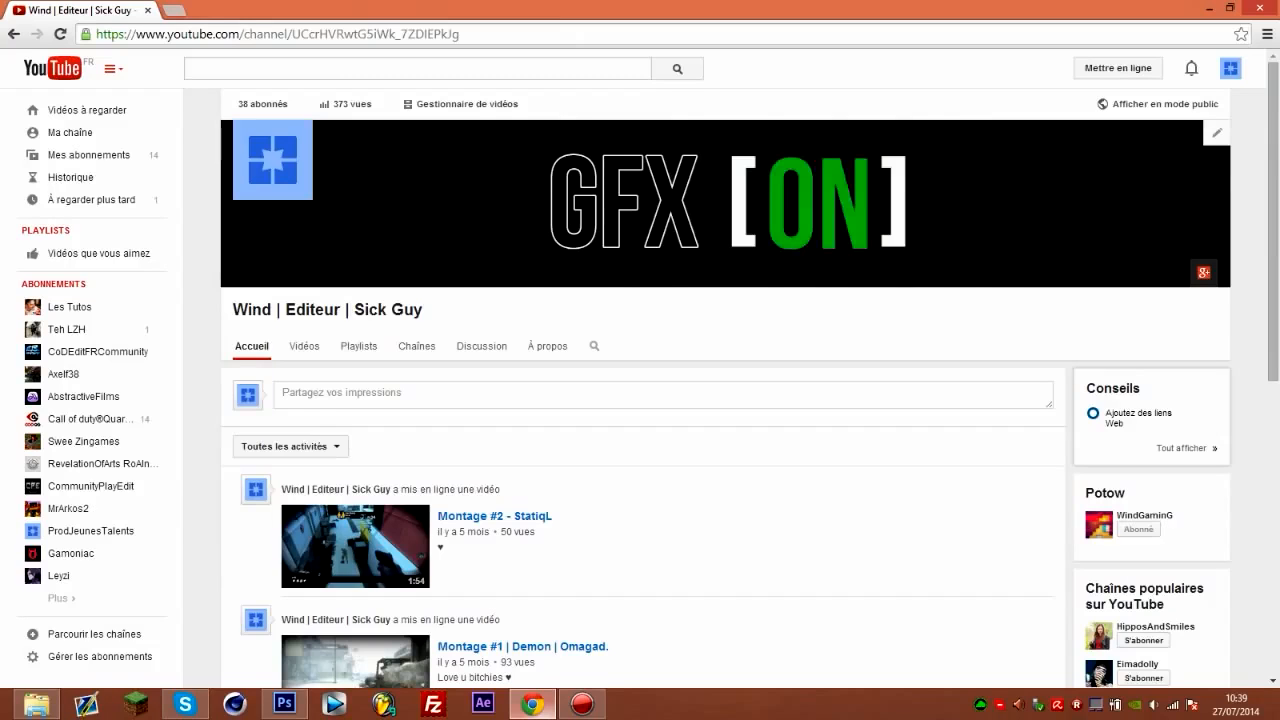
Open the channel art dialog (Illustration de chaîne) for importing a photo.
{"action": "left_click", "coordinate": [1217, 133]}
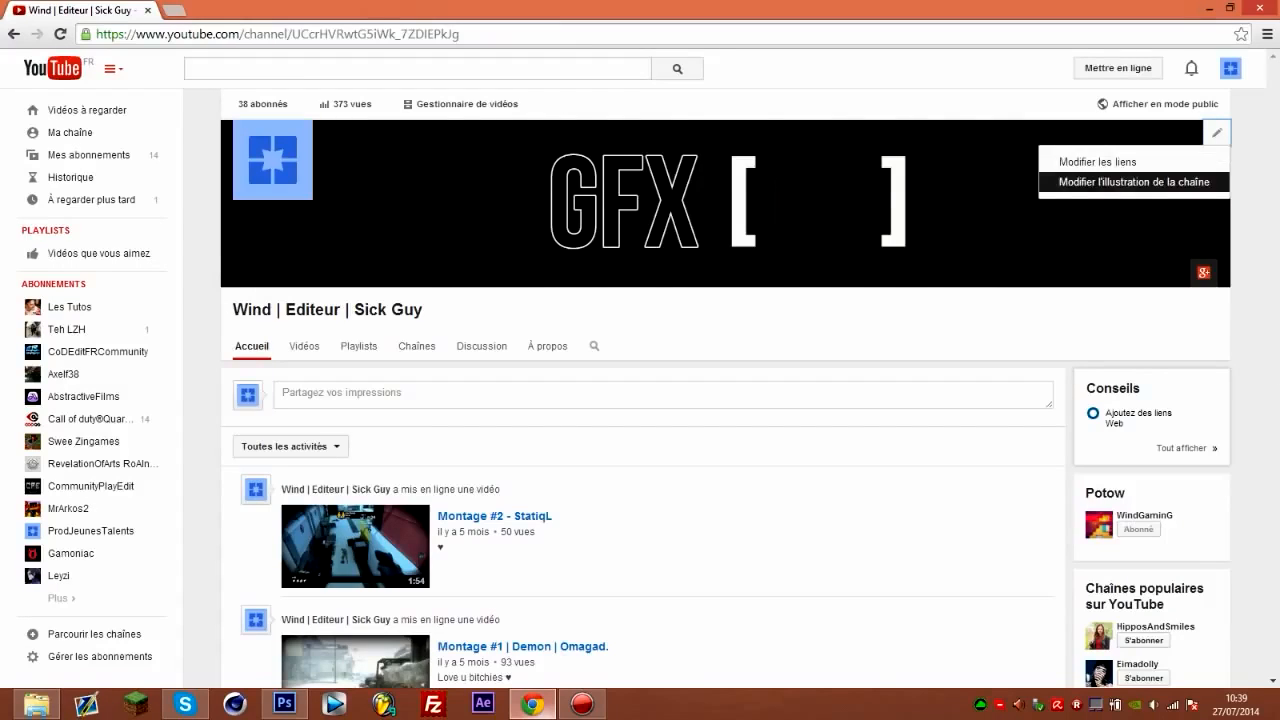
{"action": "left_click", "coordinate": [1133, 182]}
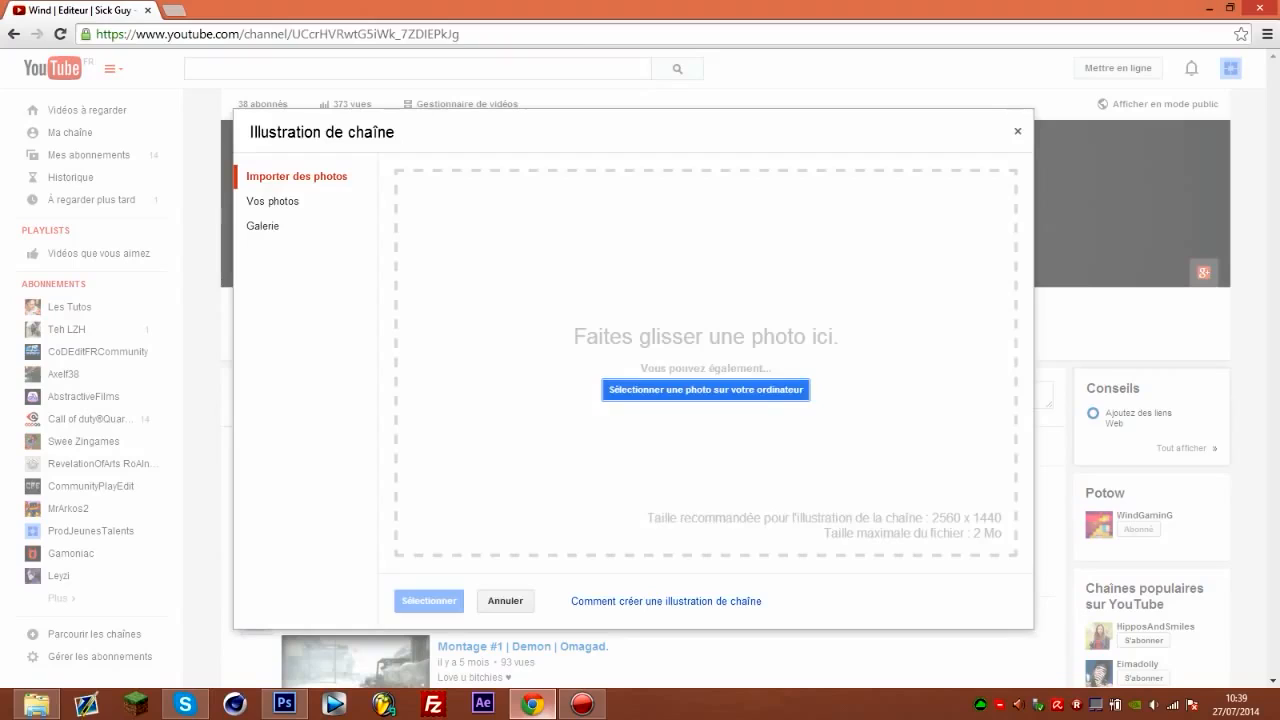